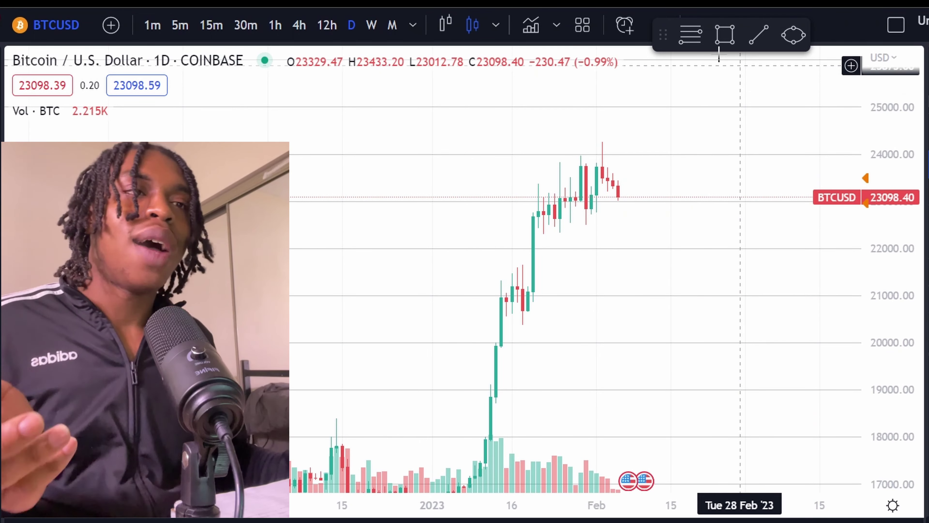
Compare the Bitcoin chart on the 4-hour, 1-hour, daily and monthly timeframes and return to daily with a wider price range.
left_click(306, 27)
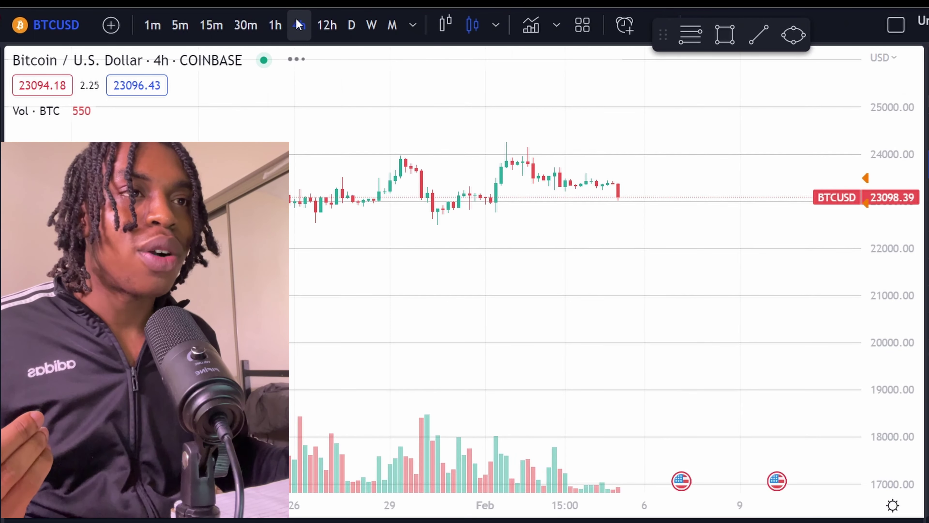
left_click(275, 26)
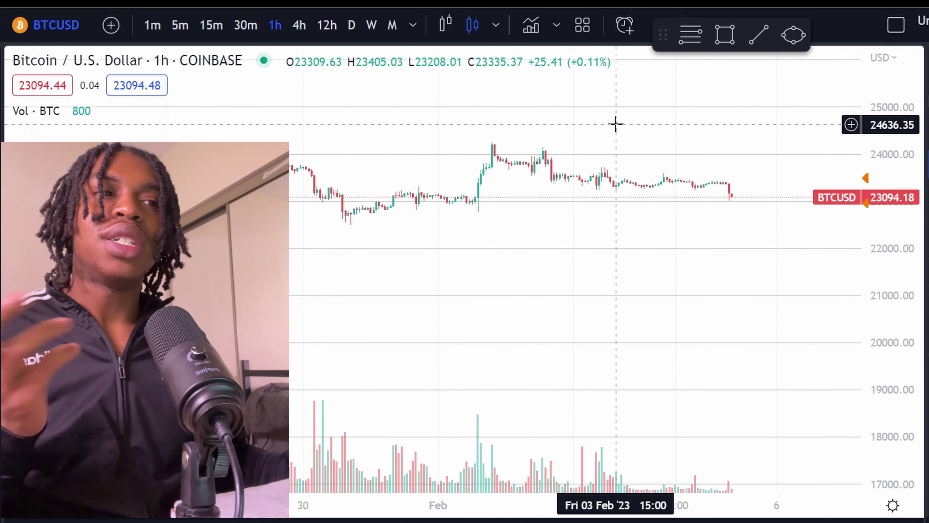
left_click(351, 25)
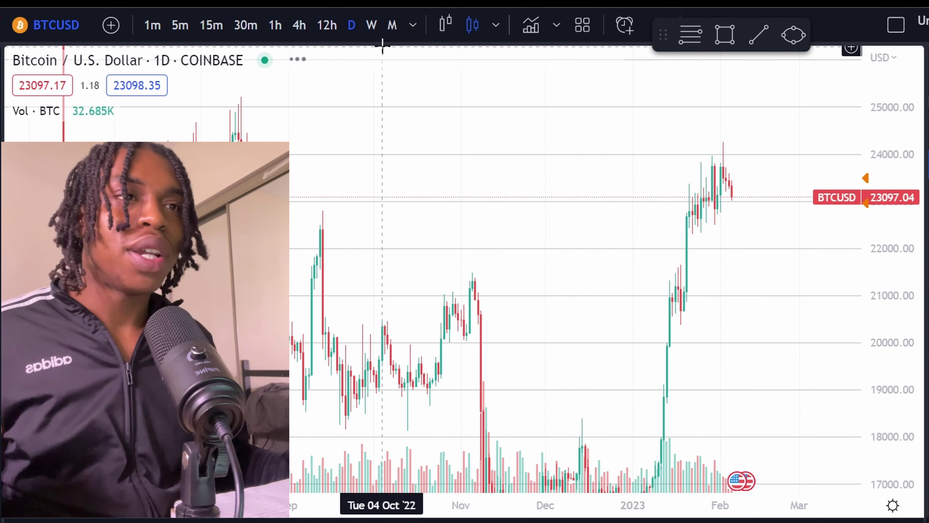
left_click(393, 25)
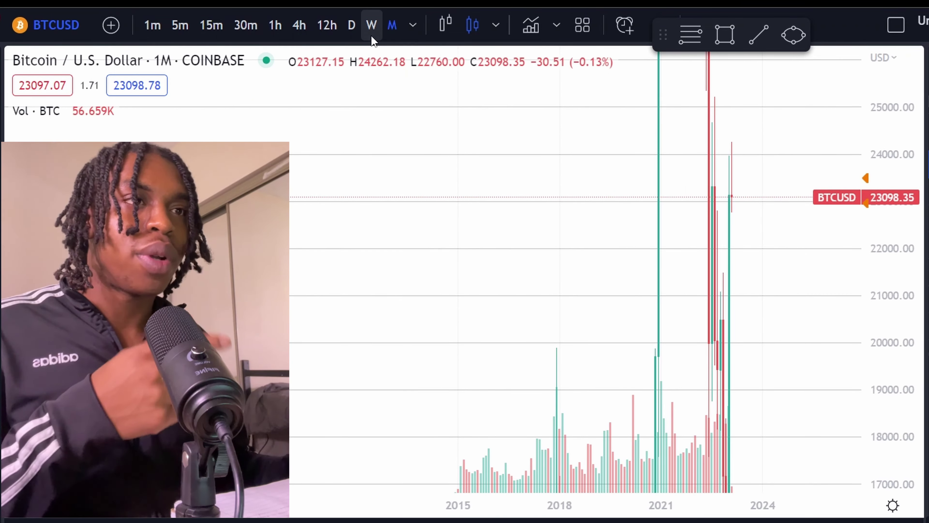
left_click(367, 32)
left_click(352, 26)
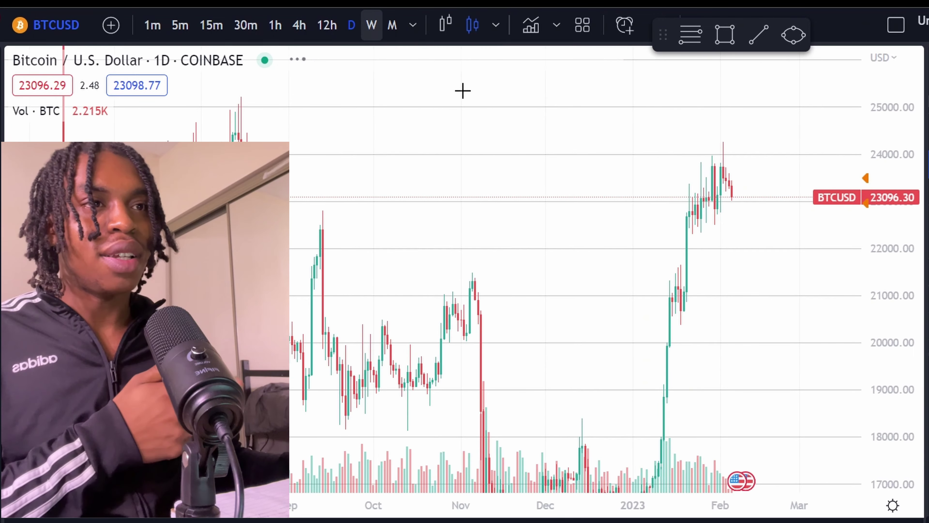
left_click_drag(880, 172, 879, 361)
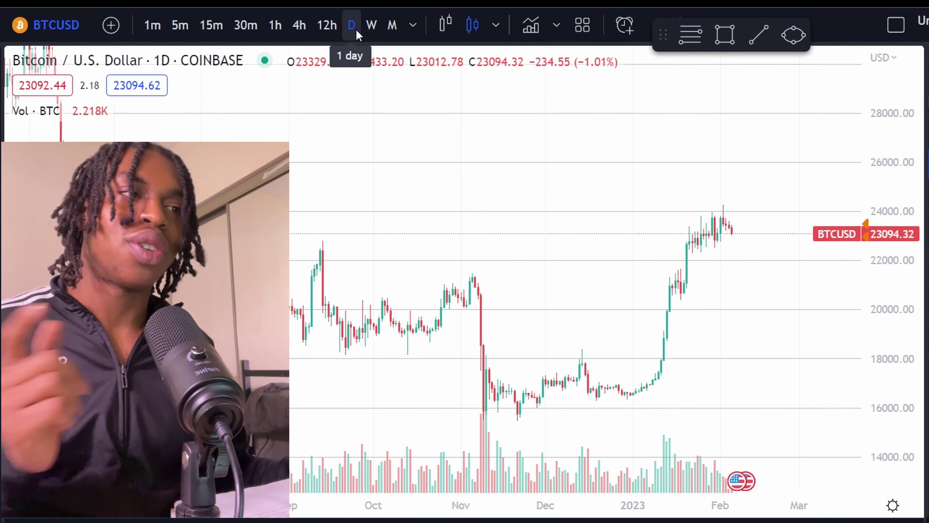
Try to draw a horizontal trend line at about 23964, starting at 19 December 2022.
key("alt+t")
left_click(596, 210)
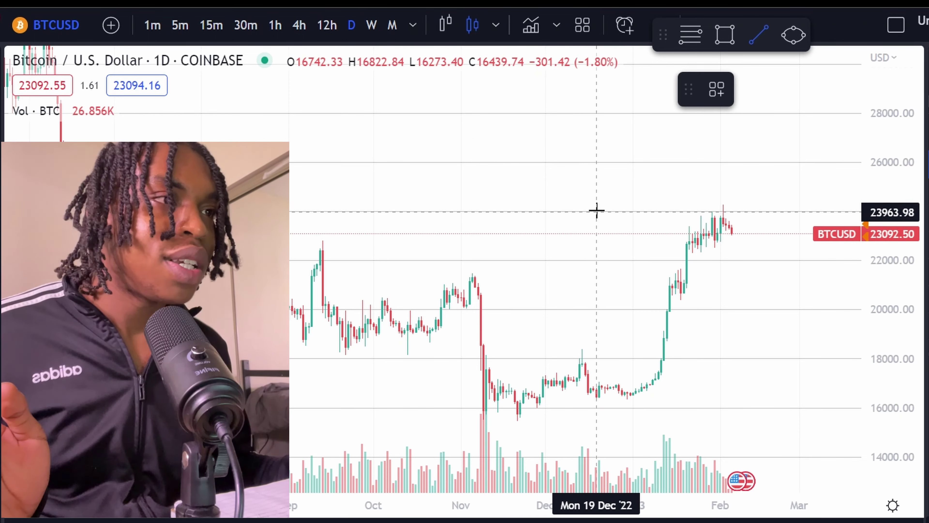
left_click(833, 209)
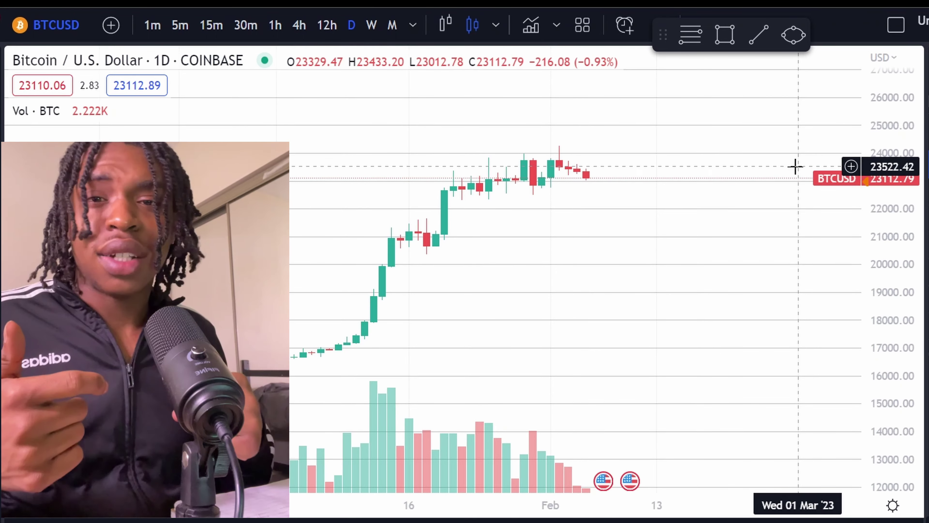
Draw a rectangle marking the resistance zone from about 23974 to 25000, spanning the mid-June 2022 drop to late February 2023.
scroll(737, 135, "down", 3)
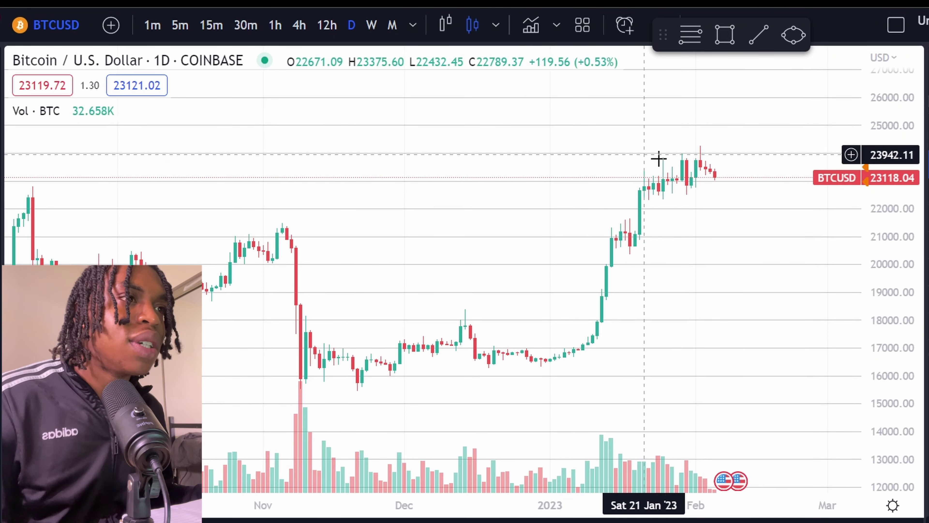
mouse_move(613, 134)
left_mouse_down()
mouse_move(772, 156)
mouse_move(620, 142)
left_mouse_up()
scroll(675, 137, "down", 3)
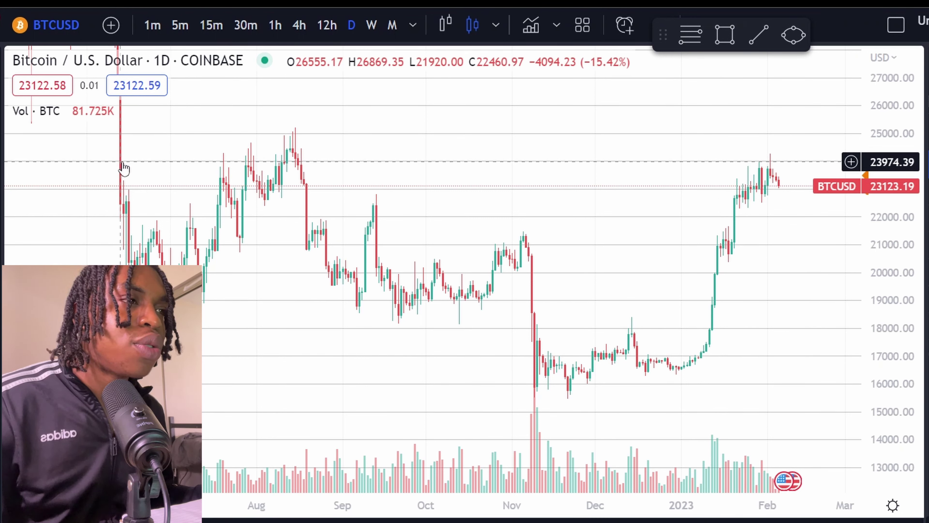
left_click(725, 35)
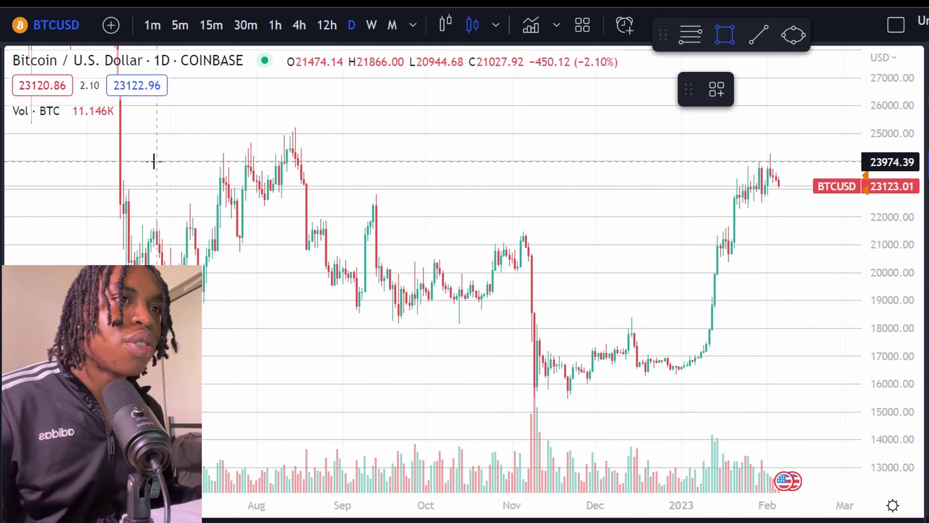
left_click(119, 161)
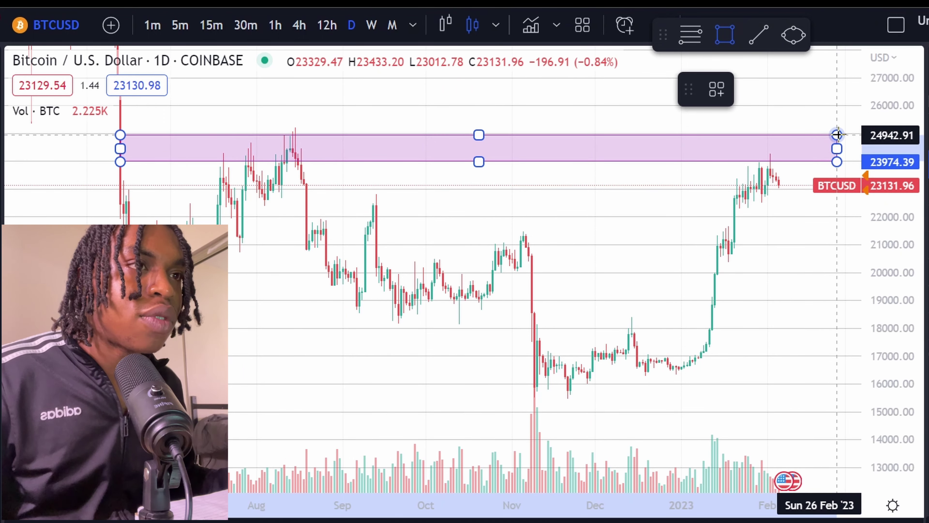
left_click(840, 133)
left_click(698, 109)
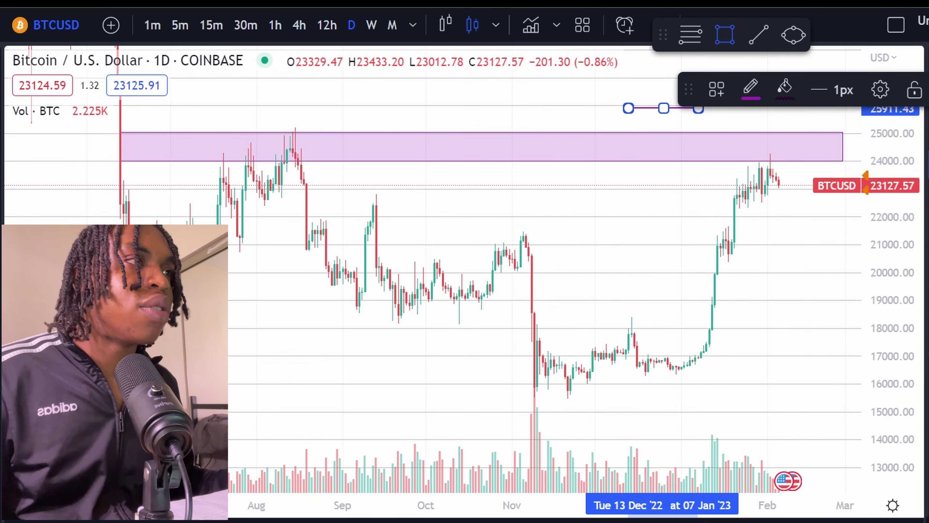
key("Escape")
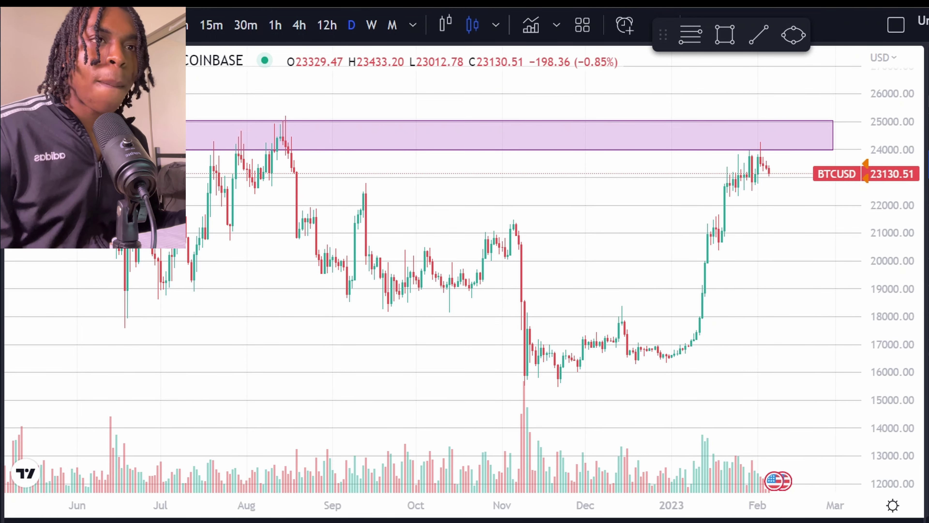
Draw a rectangle marking the support zone between about 19035 and 17937, from 1 June 2022 to 20 February 2023.
key("alt+shift+r")
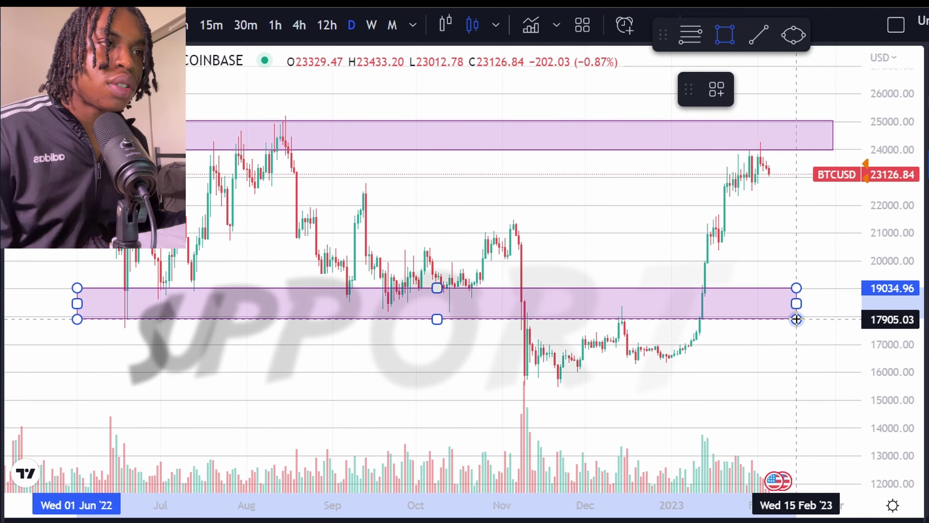
left_click_drag(811, 318, 810, 318)
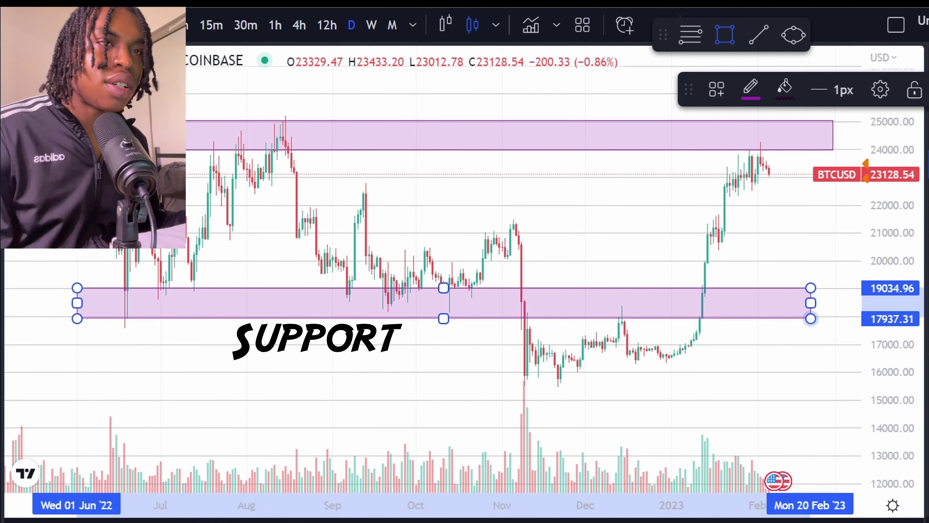
left_click(469, 255)
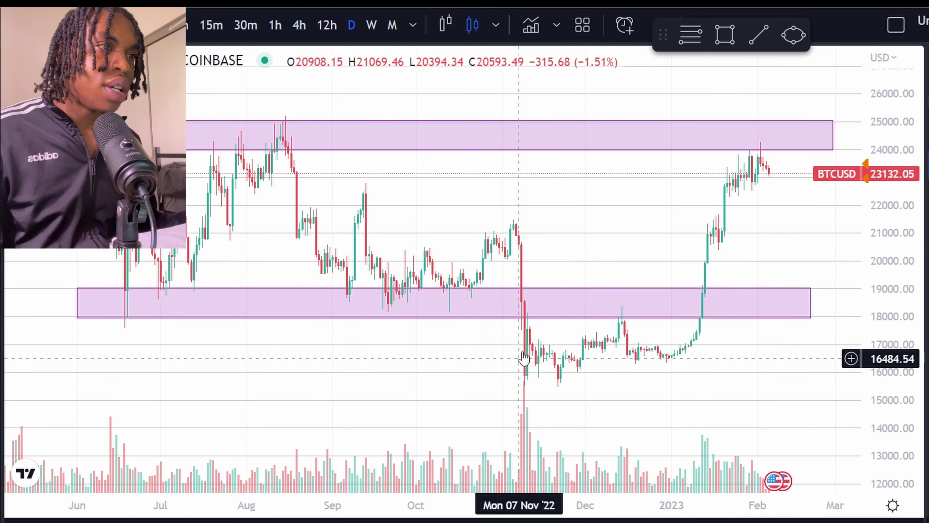
Draw a horizontal trend line at about 22489 between the two zones, from 7 May 2022 to early November 2022.
scroll(525, 319, "up", 5)
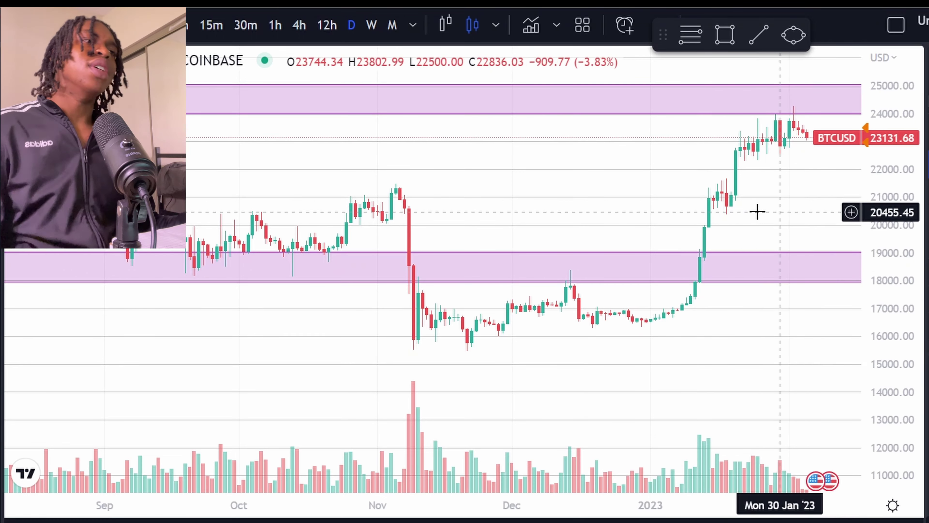
scroll(636, 165, "down", 5)
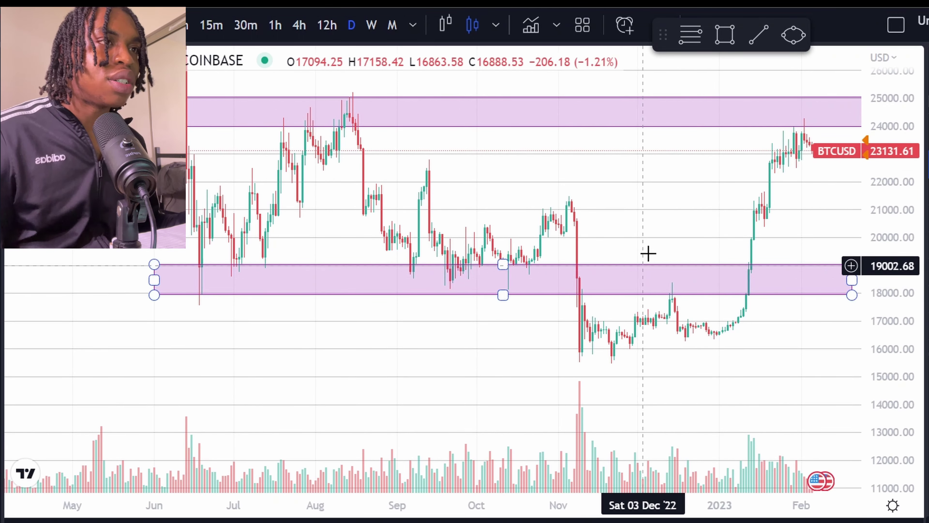
left_click_drag(648, 253, 613, 190)
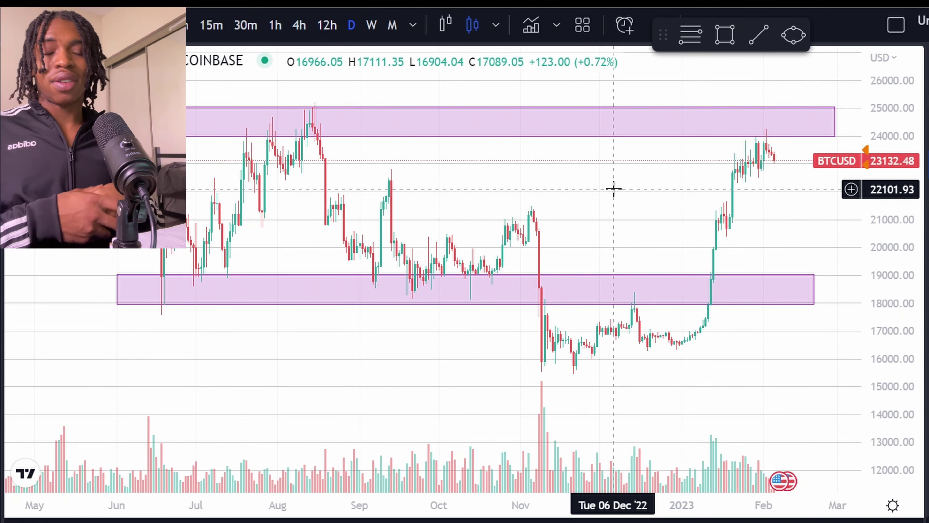
scroll(600, 190, "up", 2)
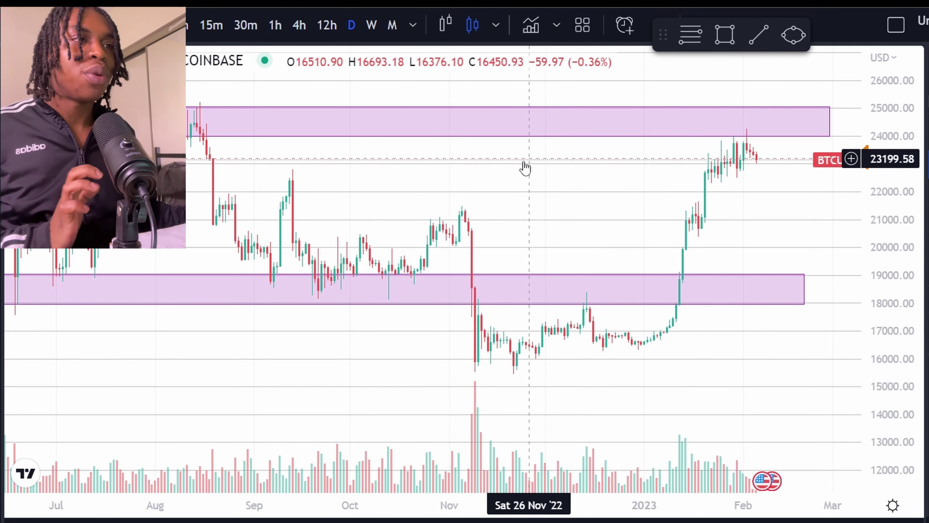
scroll(563, 173, "left", 3)
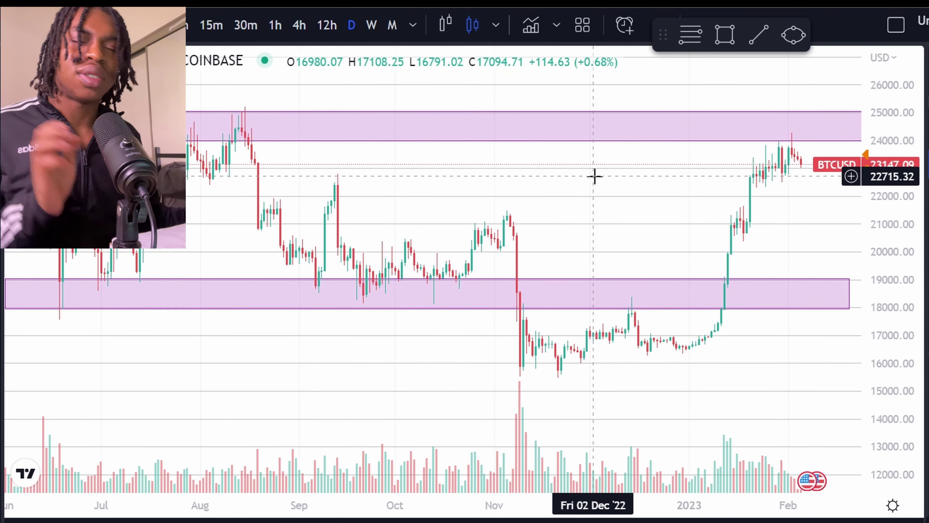
scroll(600, 164, "left", 6)
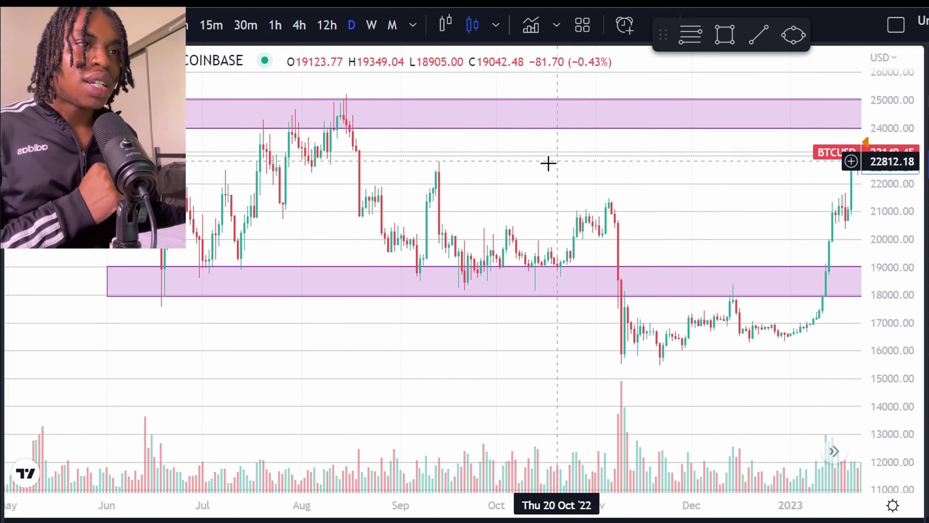
left_click_drag(427, 141, 545, 156)
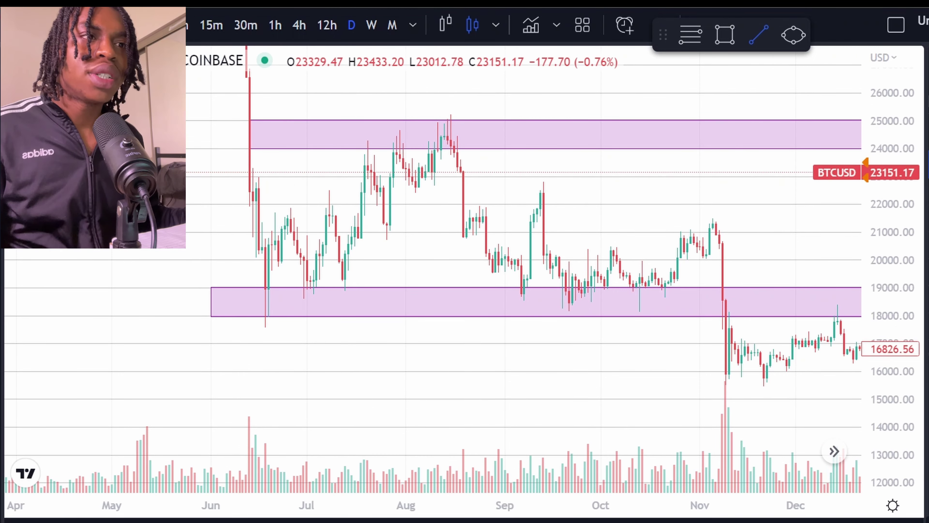
left_click(132, 190)
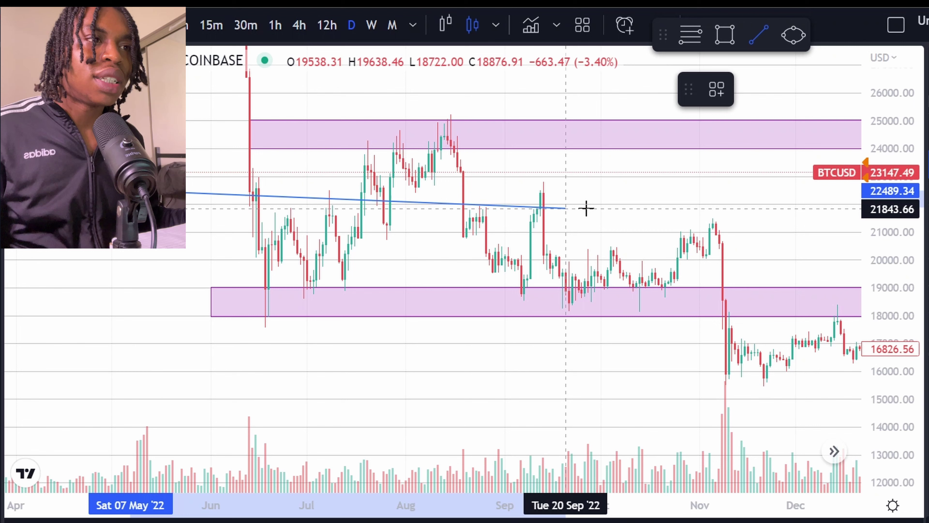
left_click(710, 186)
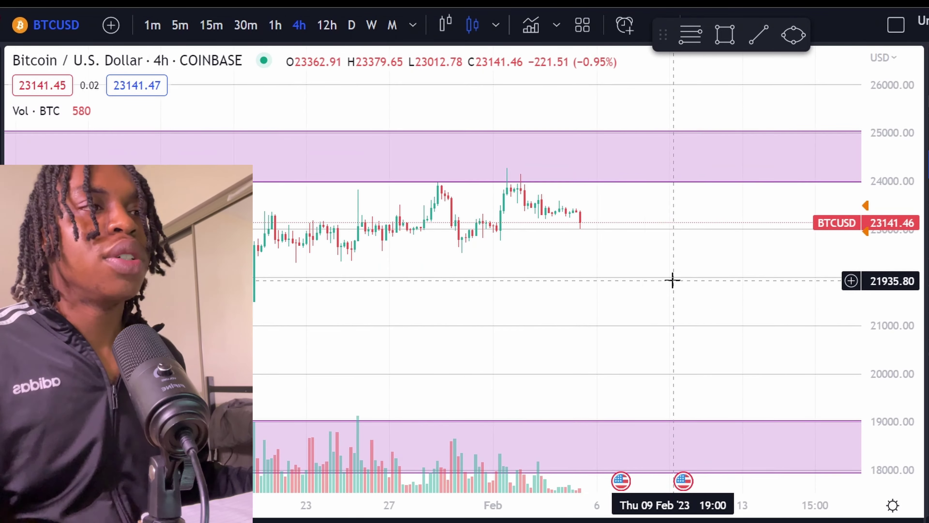
Draw a horizontal trend line at about 22787 on the 4-hour chart, from 17 January to 10 February 2023.
left_click_drag(646, 280, 792, 323)
left_click_drag(914, 256, 911, 146)
left_click_drag(736, 316, 736, 251)
left_click_drag(878, 329, 845, 251)
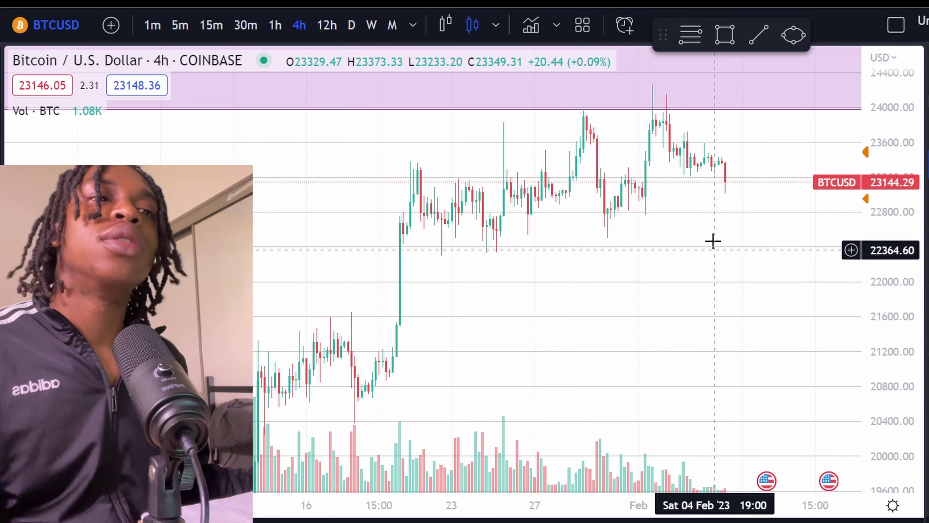
left_click_drag(713, 240, 714, 218)
scroll(614, 207, "up", 3)
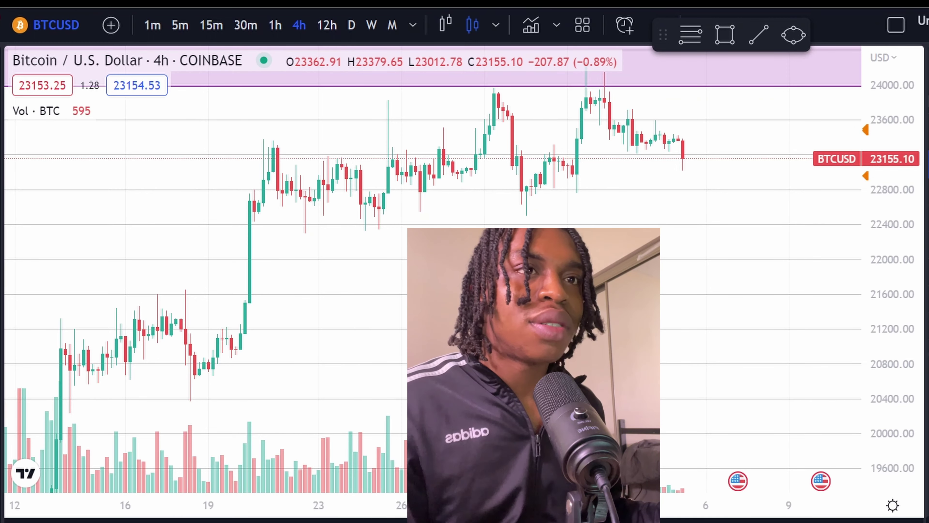
key("alt+t")
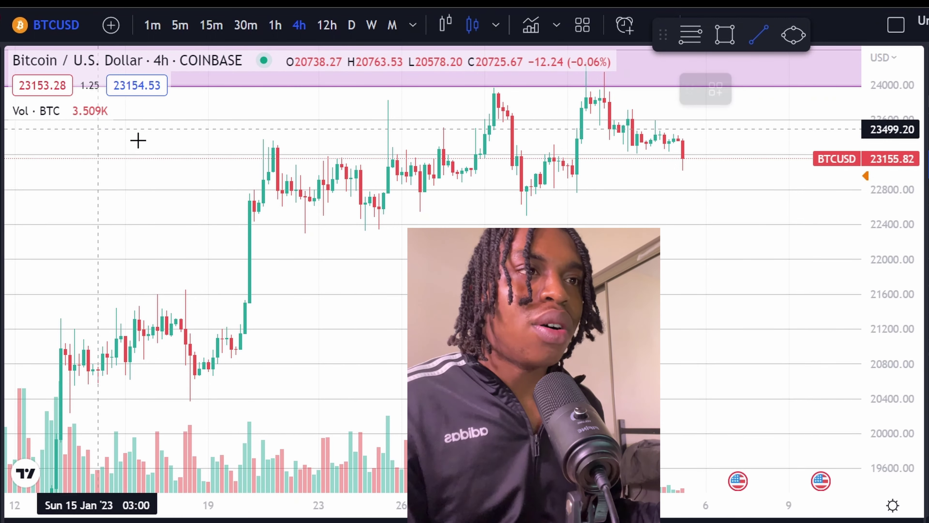
left_click(161, 189)
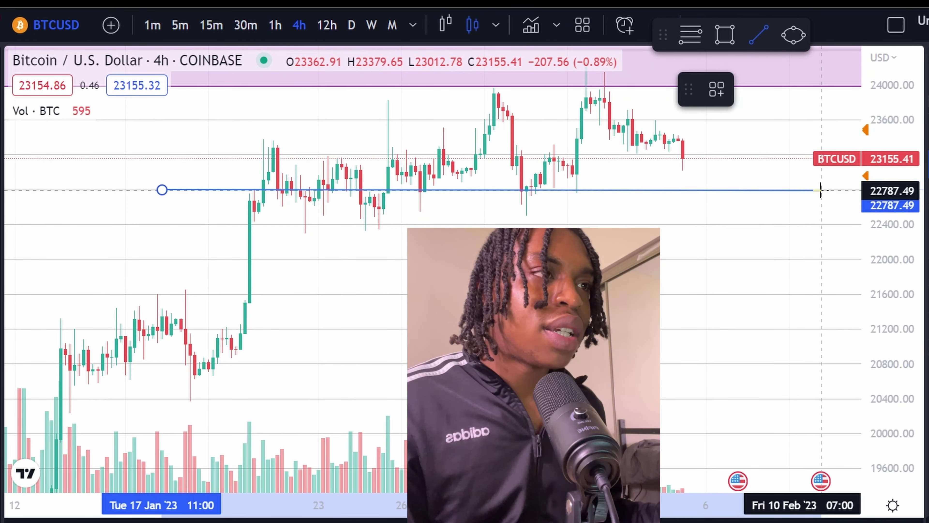
left_click(821, 190)
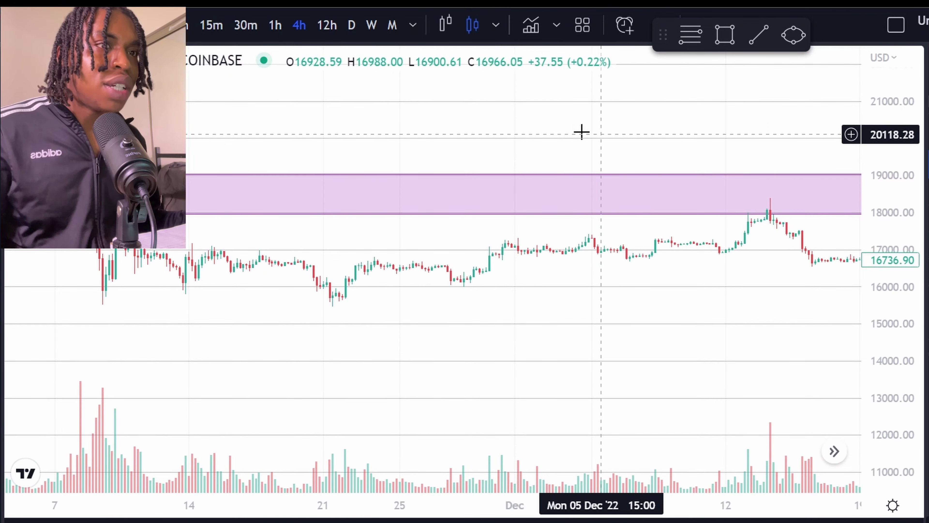
Examine how the 4-hour candles behave around the 18000–19000 zone from November 2022 to January 2023, and return to the daily timeframe.
scroll(581, 131, "down", 3)
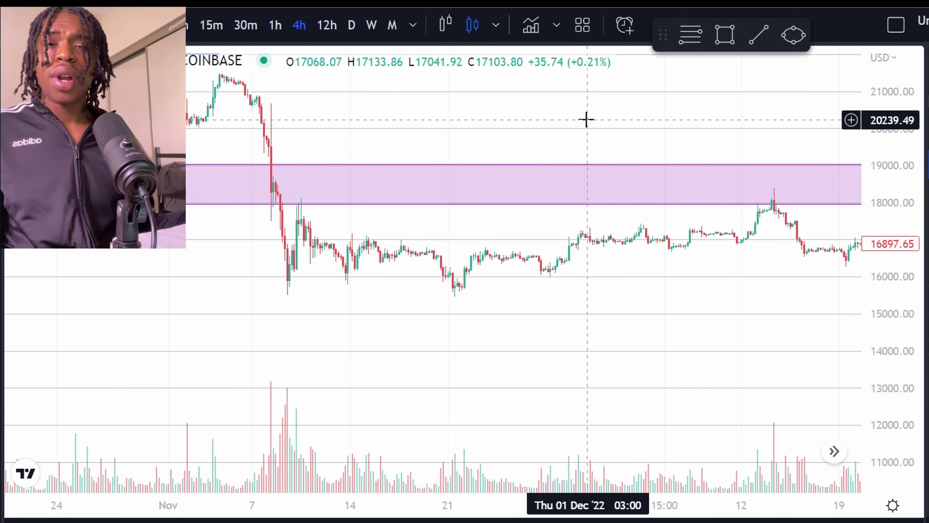
left_click_drag(582, 136, 599, 189)
scroll(554, 180, "up", 3)
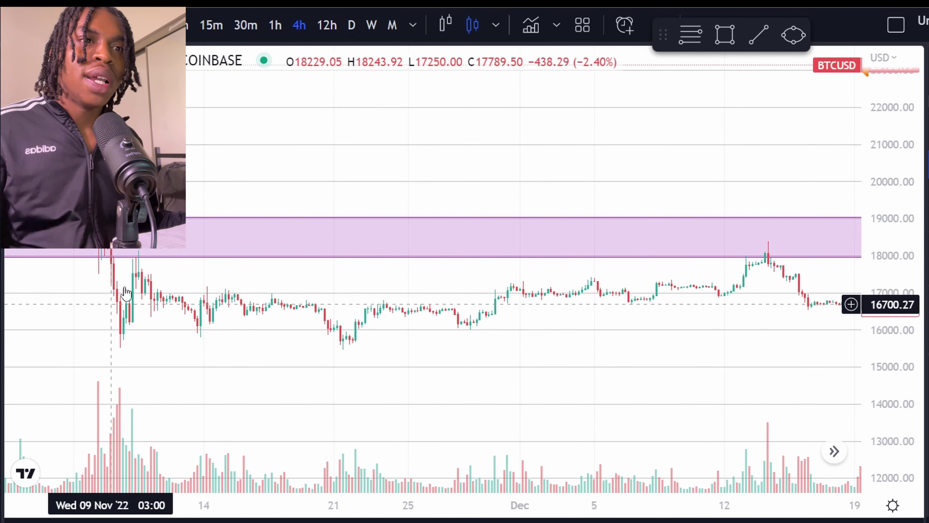
left_click_drag(479, 142, 256, 137)
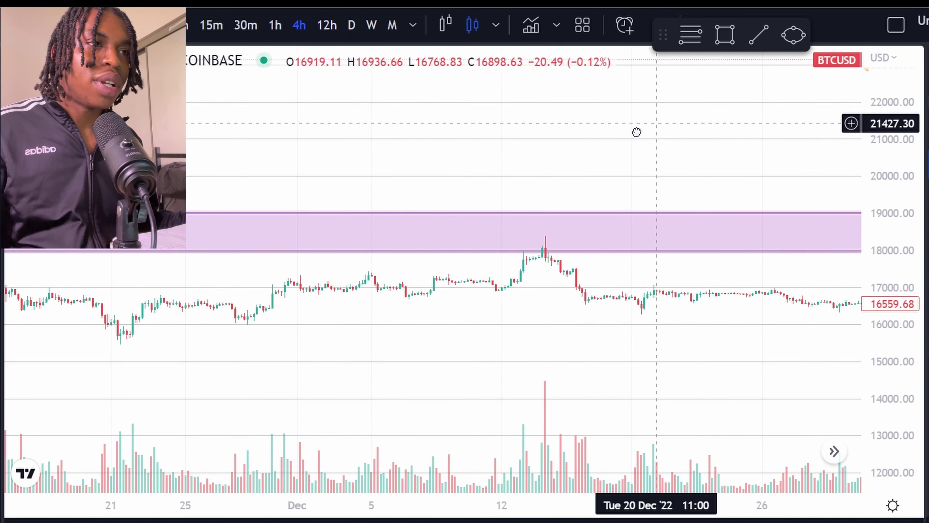
scroll(603, 176, "right", 15)
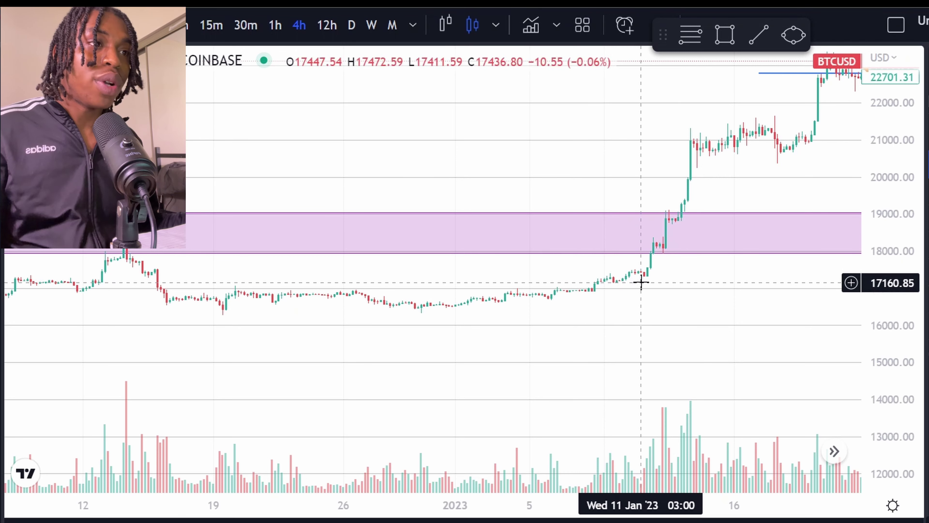
left_click_drag(904, 361, 905, 150)
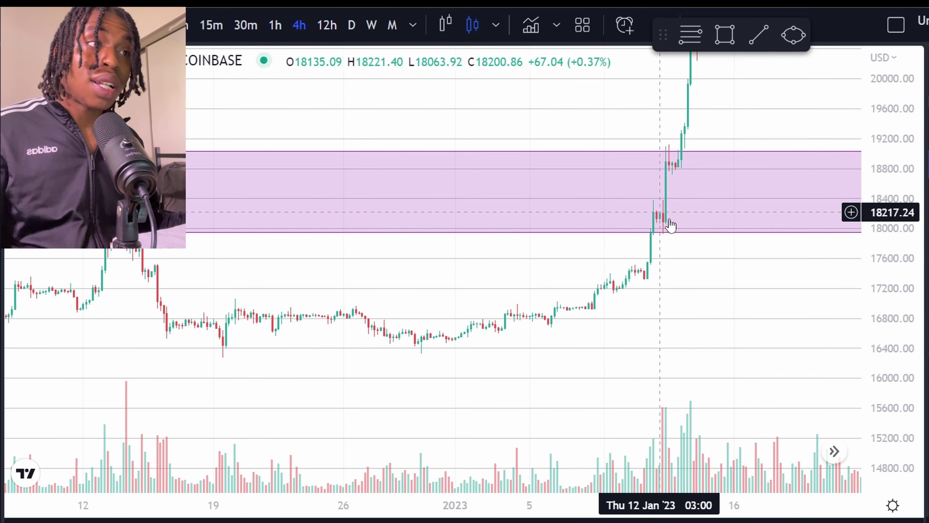
scroll(670, 241, "up", 9)
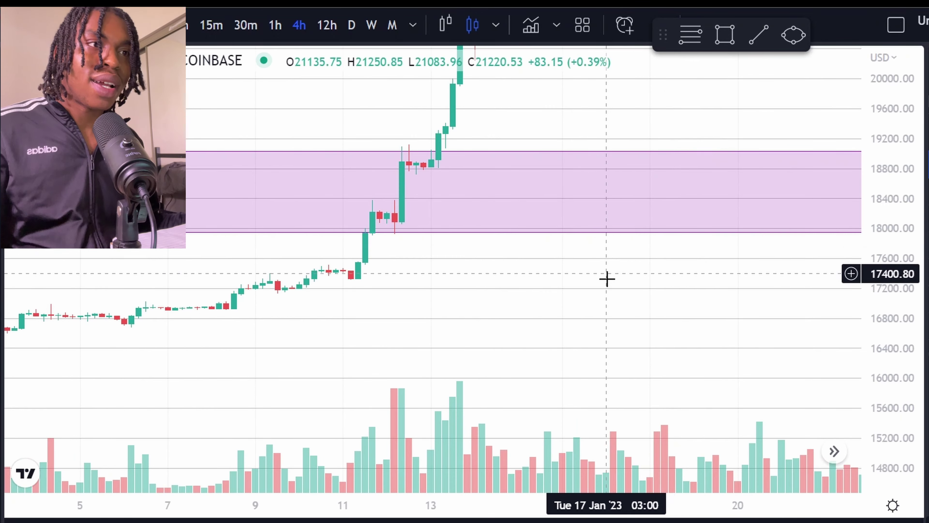
left_click_drag(608, 278, 699, 314)
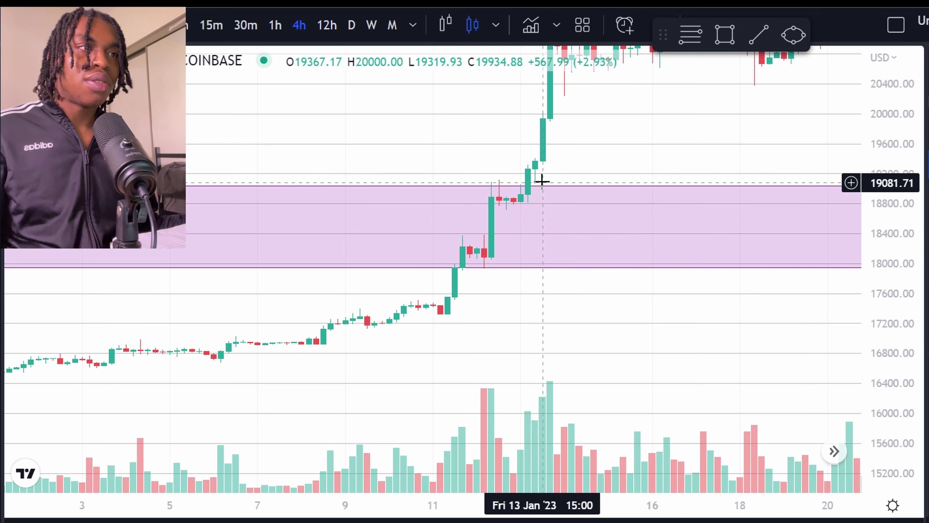
left_click_drag(898, 108, 897, 143)
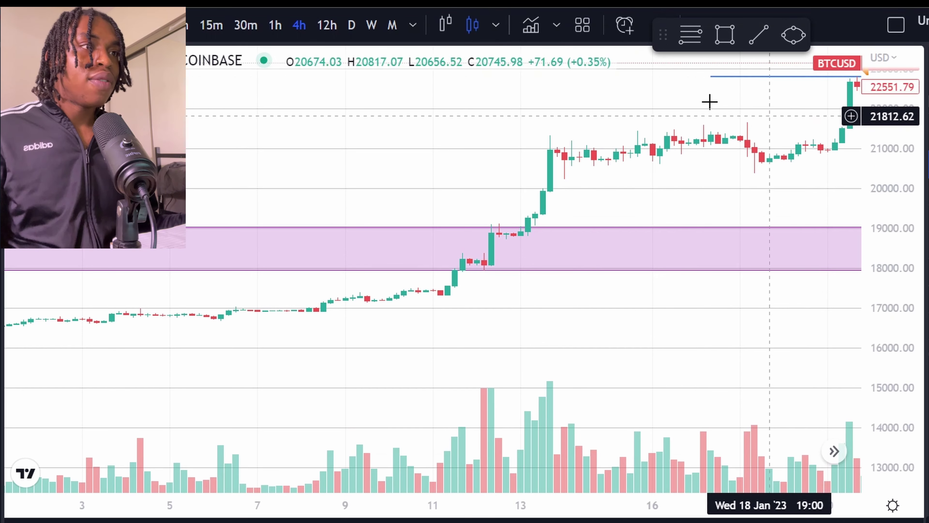
left_click(353, 29)
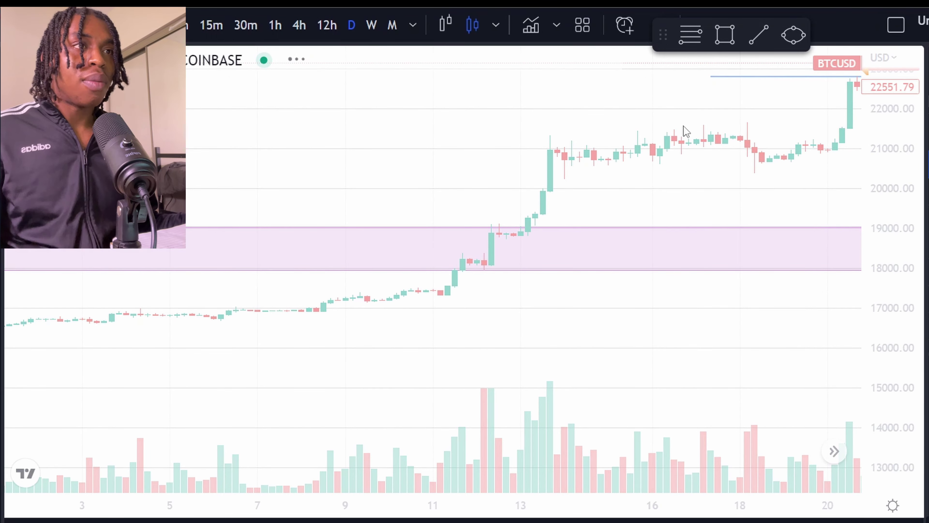
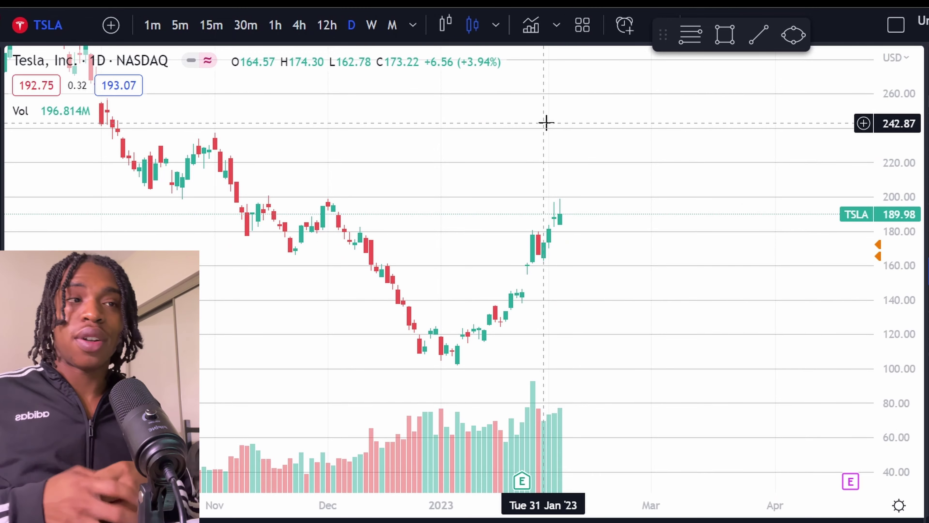
Examine Tesla's overall price movement on the monthly timeframe and on the daily timeframe.
left_click_drag(469, 145, 633, 186)
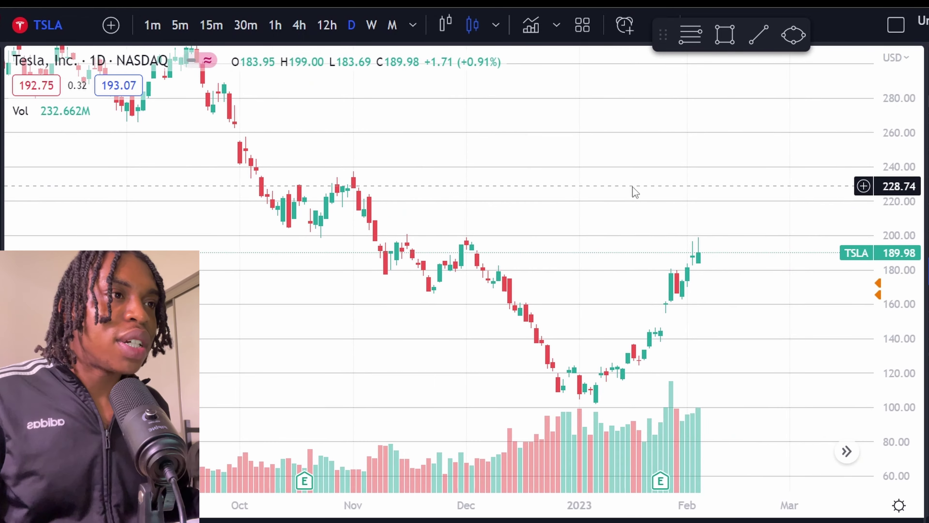
left_click(393, 25)
scroll(604, 176, "up", 8)
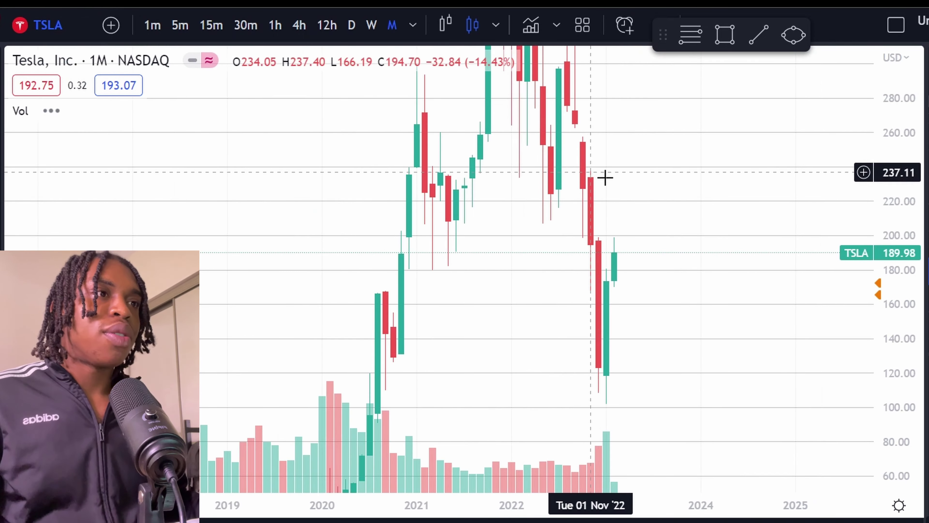
left_click(353, 25)
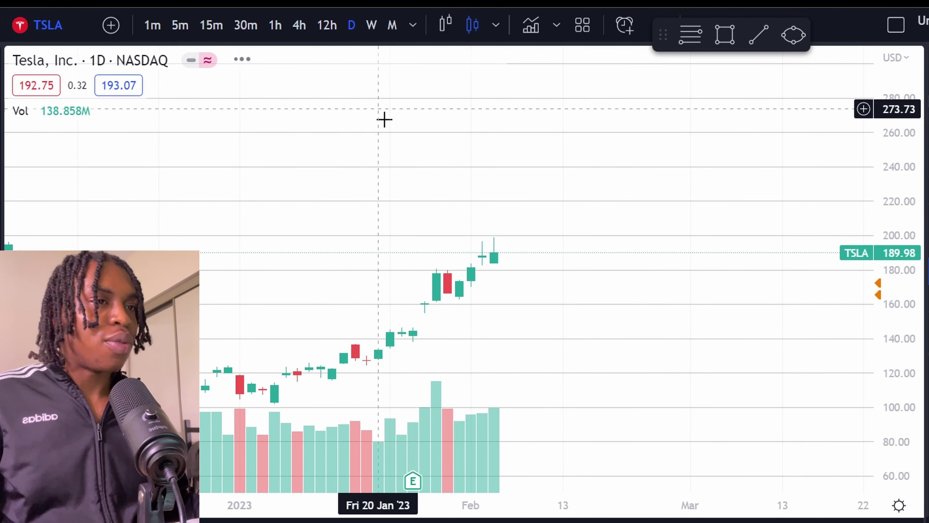
scroll(595, 136, "down", 5)
scroll(523, 129, "up", 2)
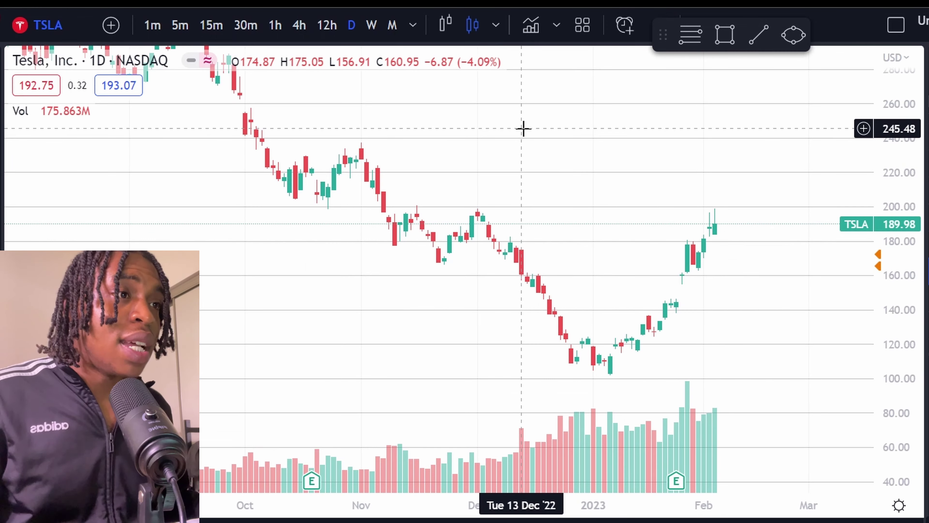
scroll(622, 147, "up", 3)
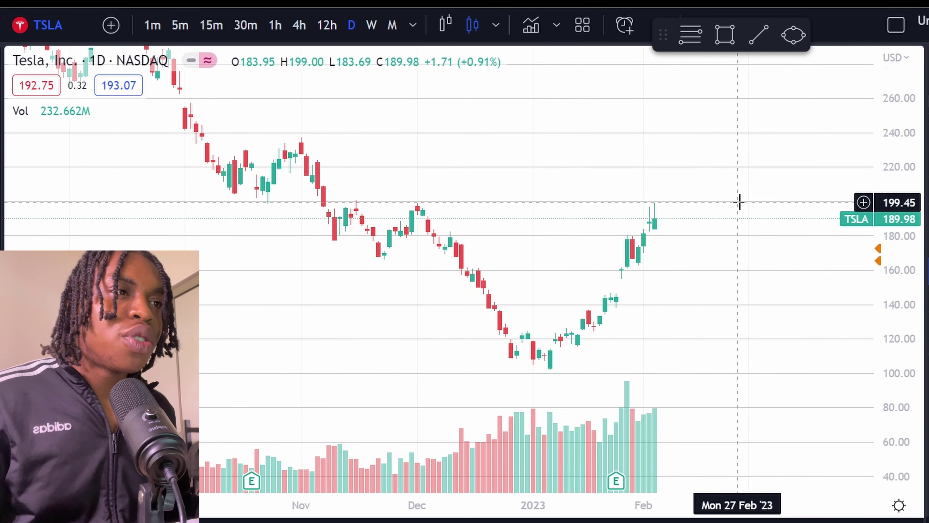
Draw a rectangle marking the resistance zone between about 200.50 and 189.51, from late September 2022 to 23 March 2023.
left_click(724, 35)
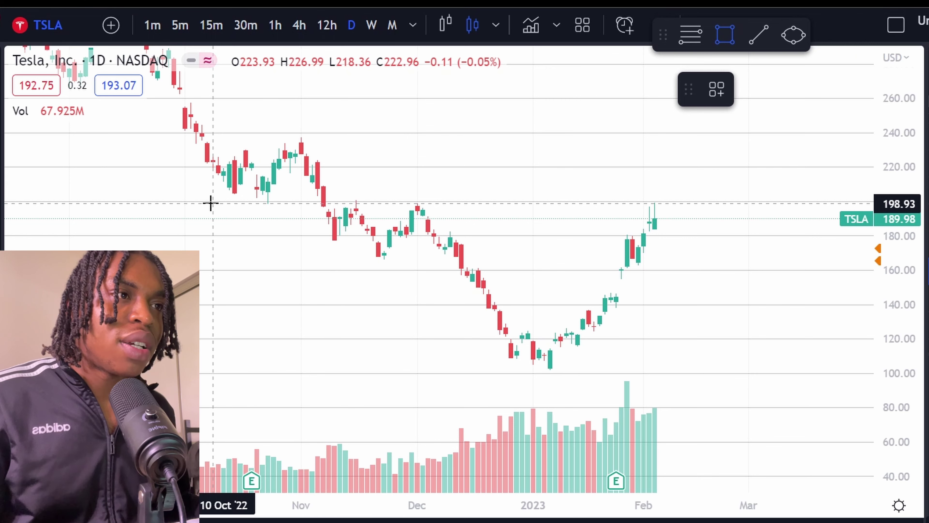
left_click(146, 201)
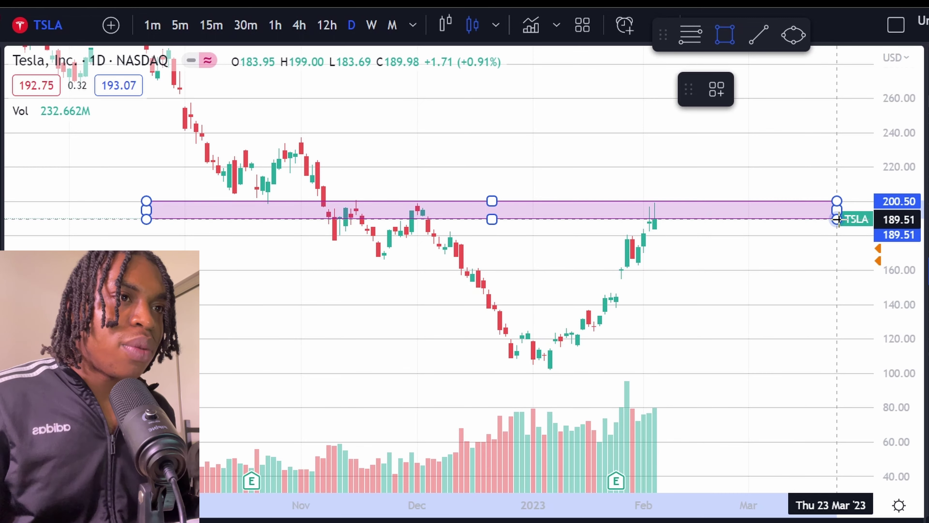
left_click(837, 219)
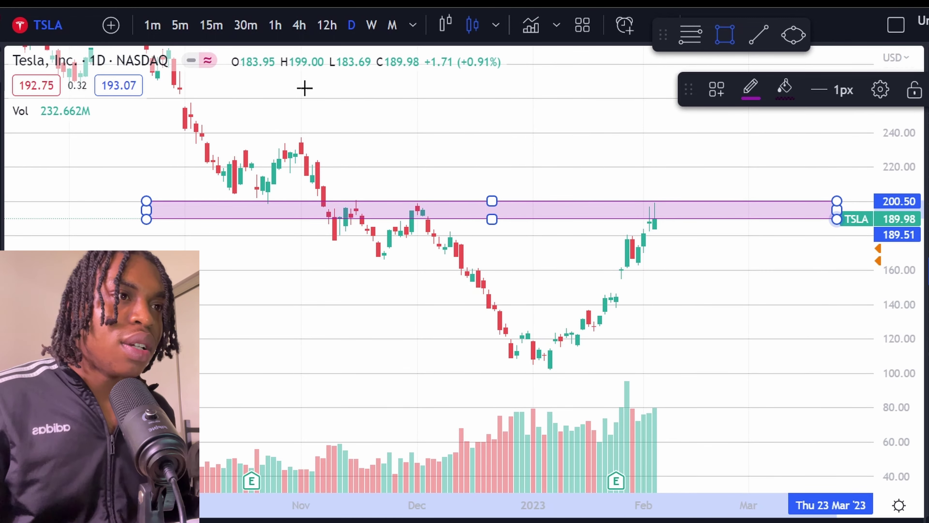
scroll(516, 108, "down", 6)
left_click(629, 159)
left_click_drag(656, 175, 551, 218)
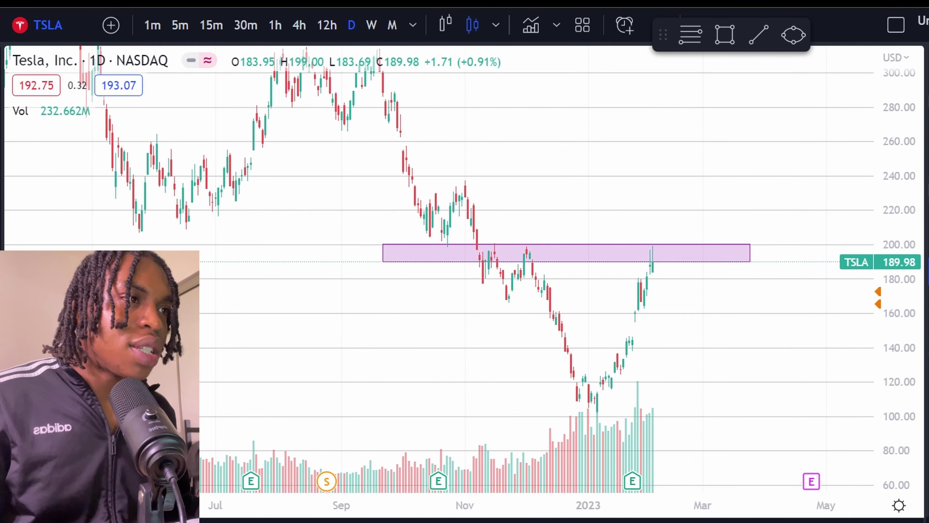
scroll(799, 191, "up", 3)
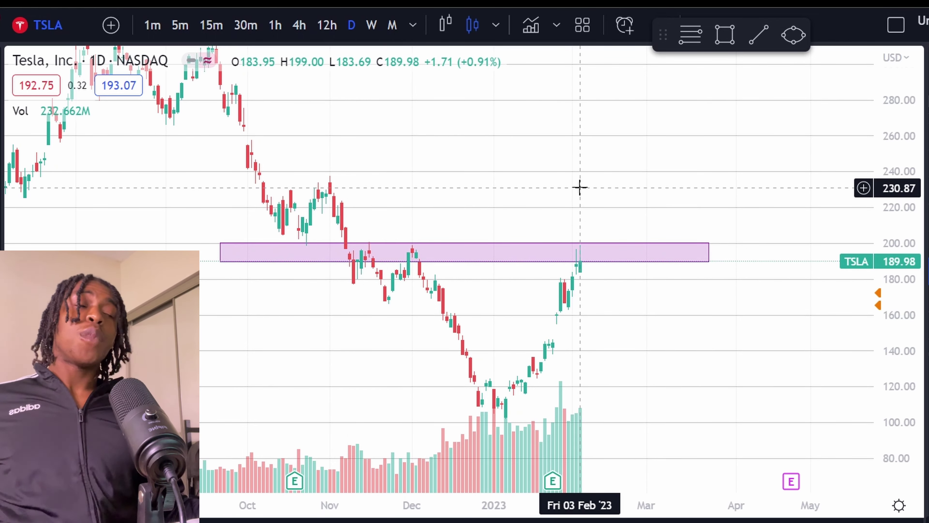
Draw a roughly horizontal trend line at about 107 through the lows around the start of 2023, ending in mid-May 2023.
left_click_drag(580, 187, 558, 102)
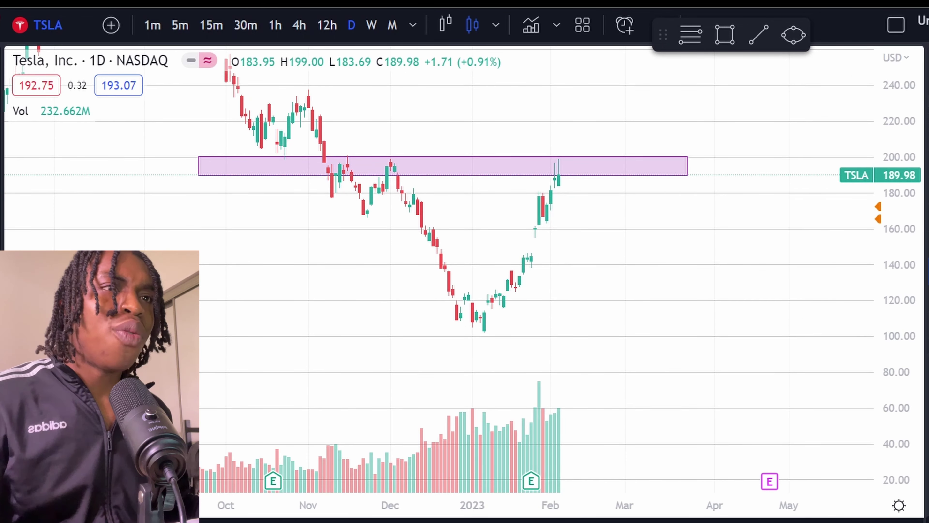
key("alt+t")
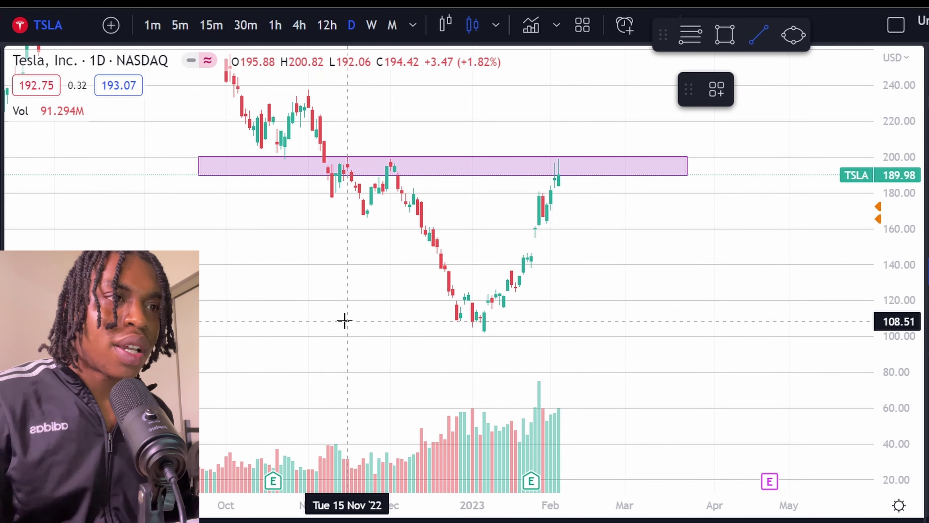
left_click(167, 323)
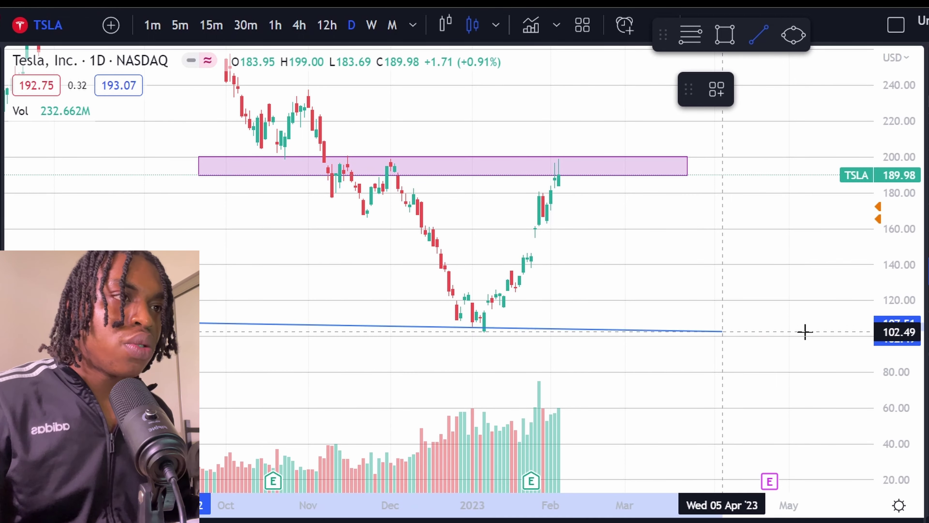
left_click(829, 322)
left_click(766, 298)
scroll(770, 289, "down", 3)
scroll(775, 281, "down", 2)
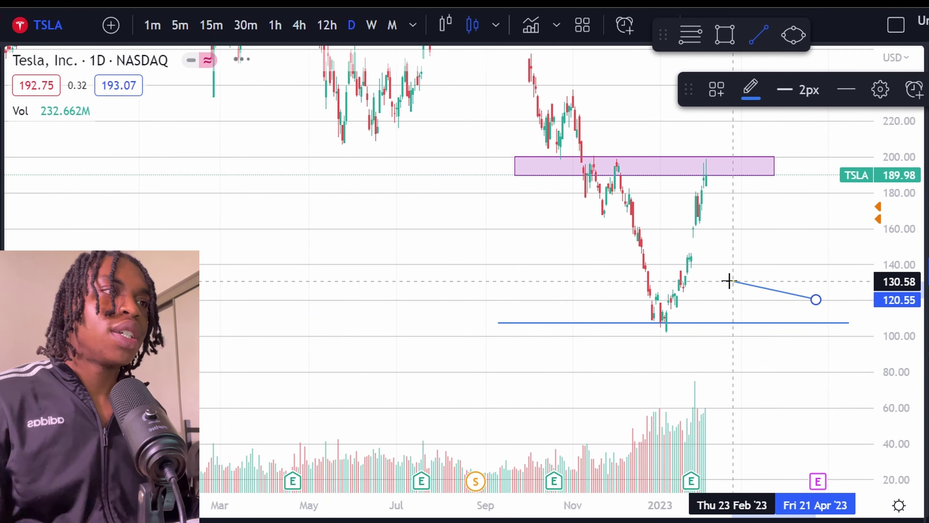
left_click(798, 290)
key("Delete")
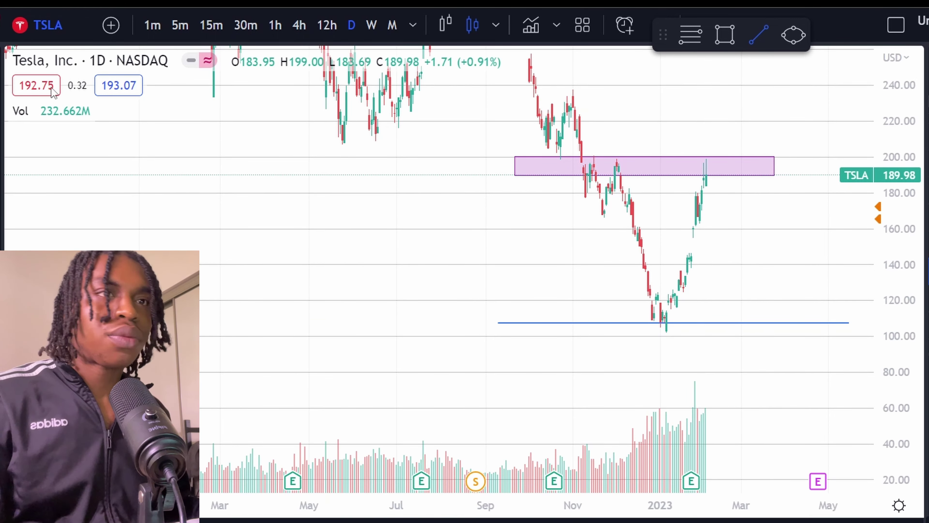
Examine price between the resistance zone and the lower support line on the daily chart and on the 4-hour timeframe.
scroll(617, 213, "up", 6)
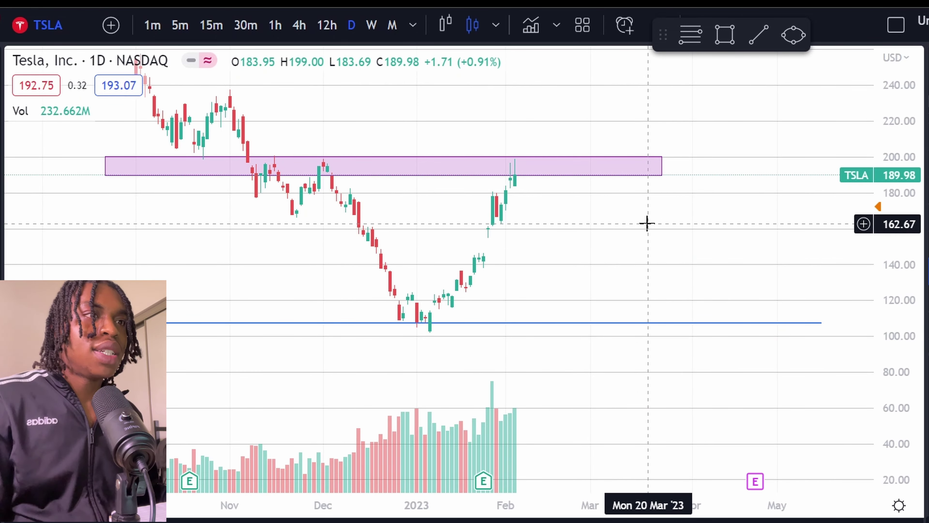
left_click_drag(681, 241, 788, 267)
scroll(658, 278, "up", 5)
left_click_drag(664, 282, 778, 296)
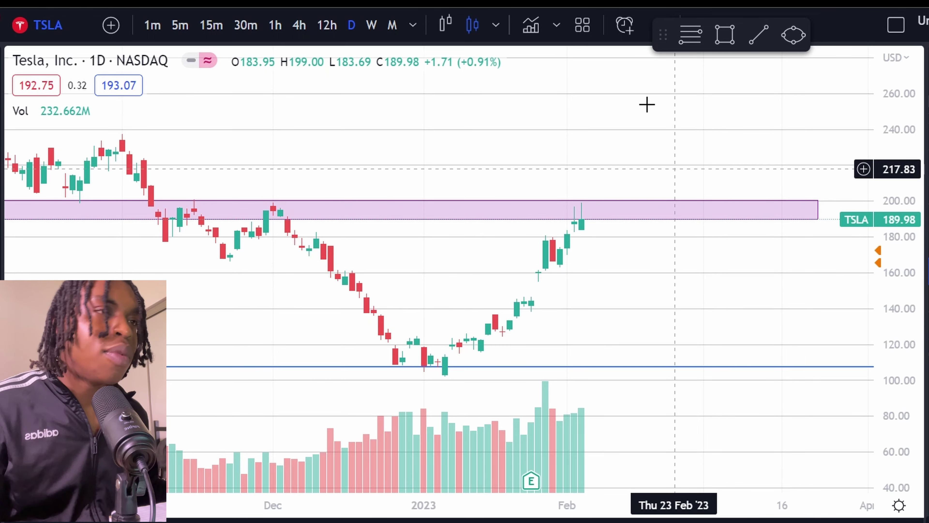
left_click(300, 25)
scroll(571, 147, "down", 6)
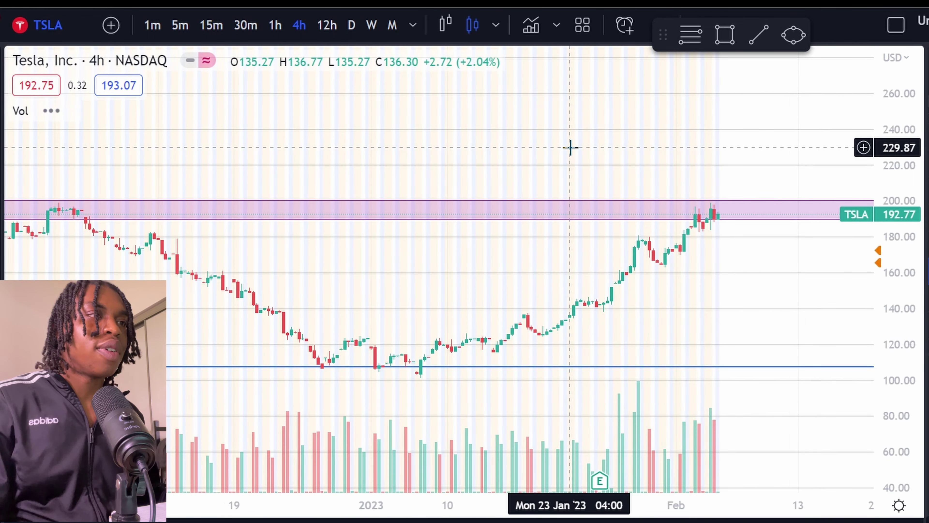
scroll(531, 157, "down", 3)
scroll(544, 156, "up", 3)
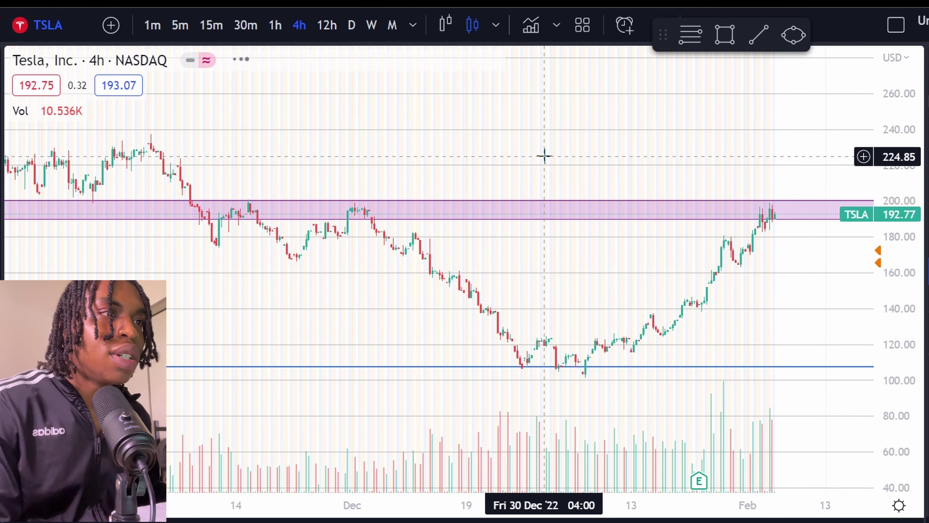
left_click_drag(903, 225, 890, 228)
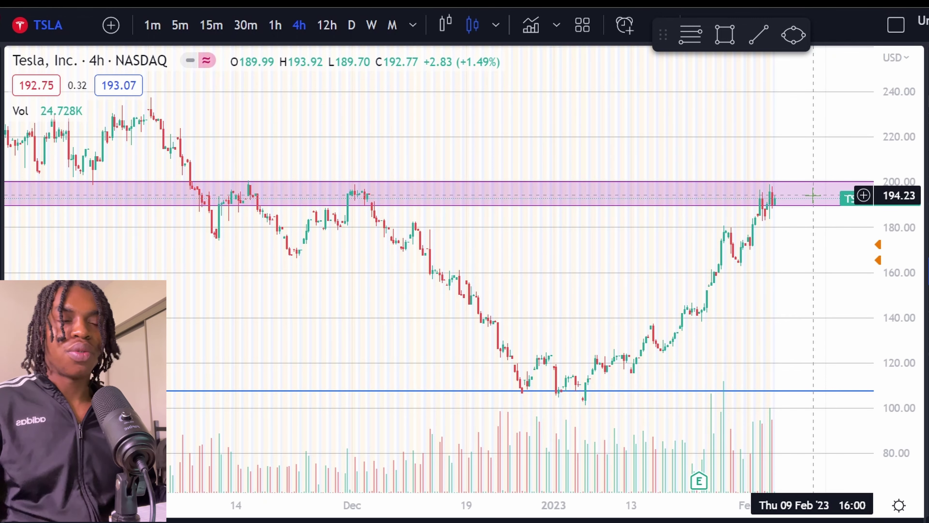
scroll(616, 278, "up", 2)
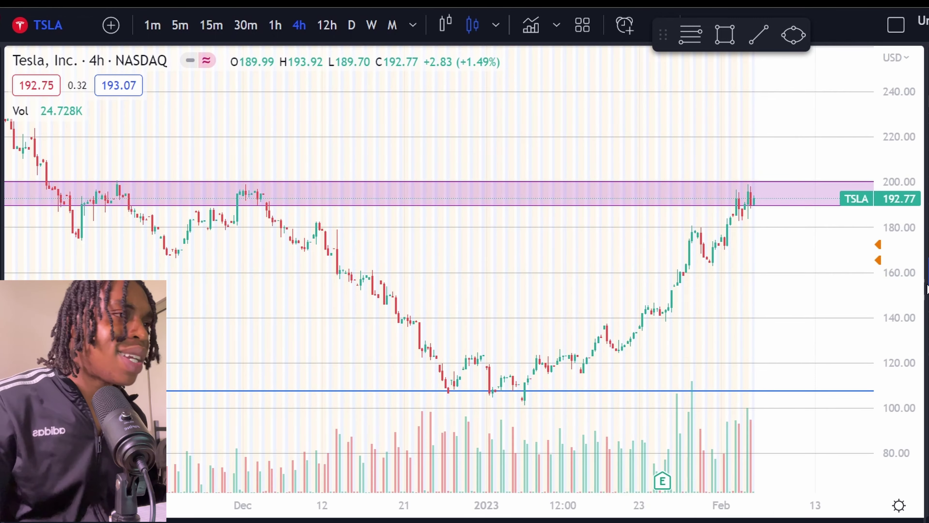
scroll(889, 259, "up", 5)
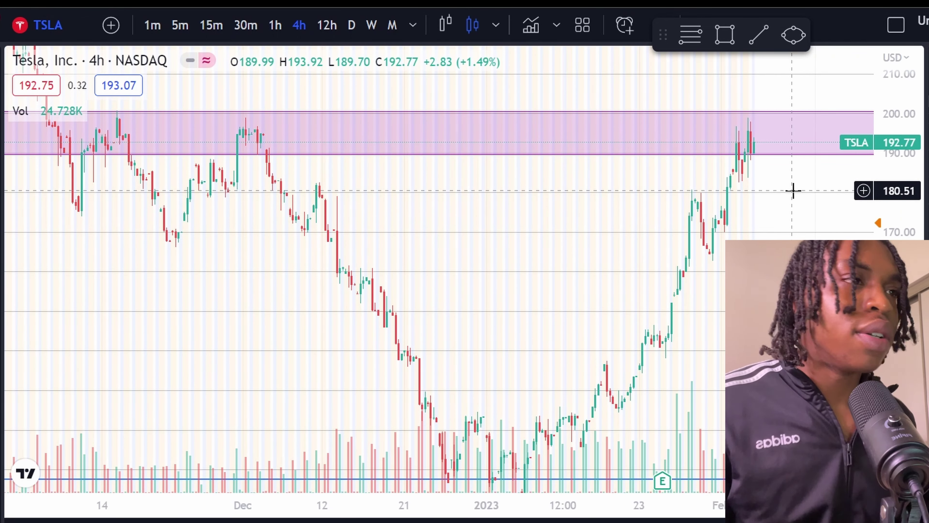
Draw a horizontal trend line at about 180.06 on the 4-hour chart, from 8 November 2022 to mid-February 2023.
mouse_move(47, 113)
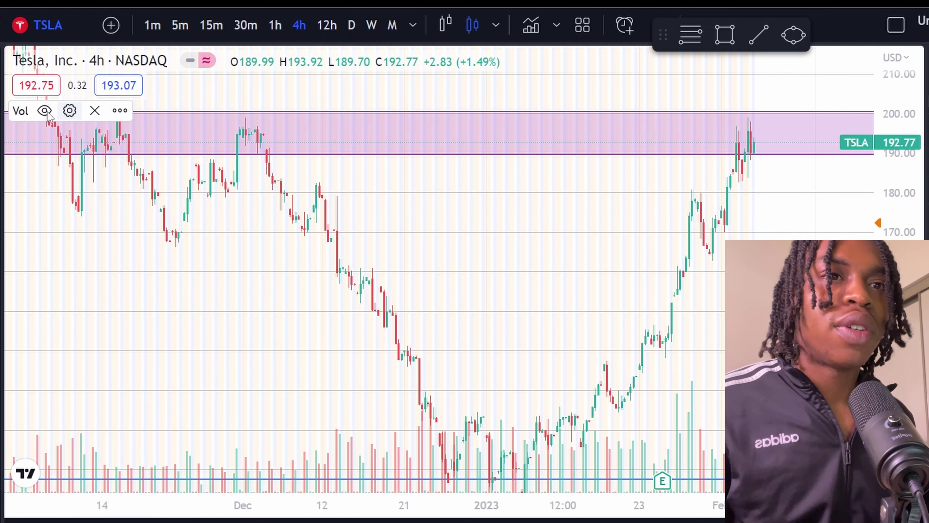
key("alt+t")
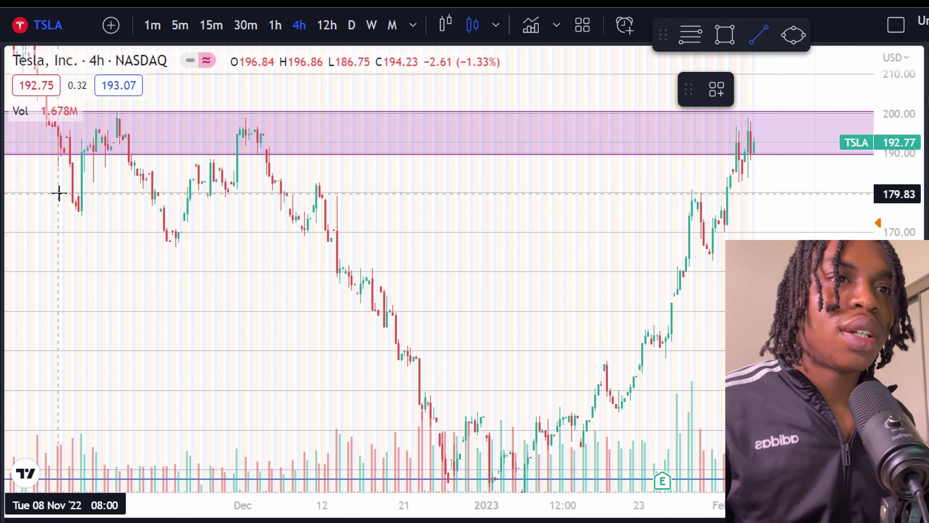
left_click(59, 191)
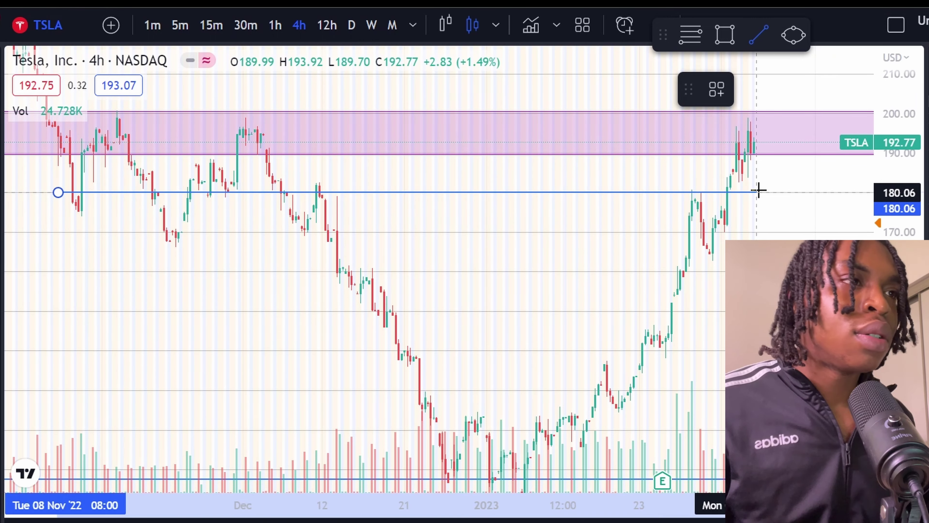
left_click(821, 192)
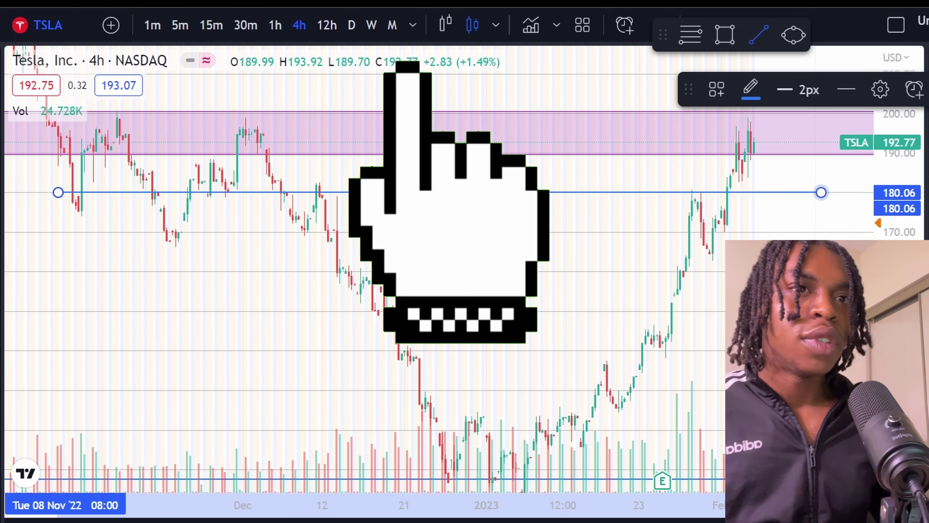
left_click(48, 191)
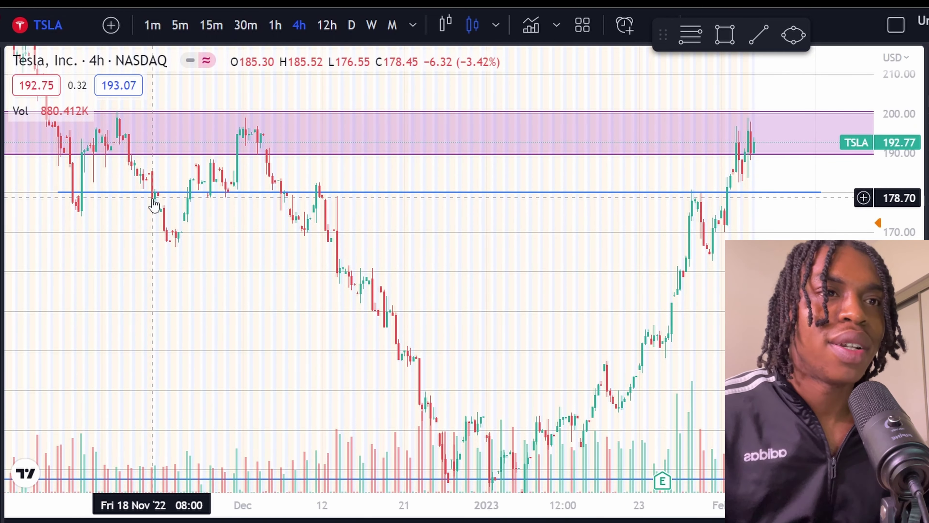
Examine how the 4-hour candles react around the 180 line from November 2022 to early February 2023.
scroll(256, 218, "up", 5)
left_click_drag(157, 255, 562, 296)
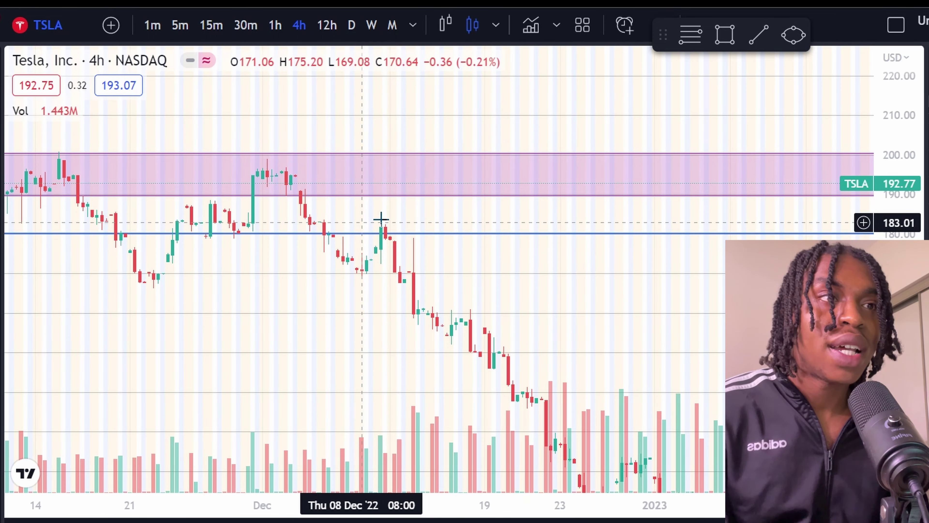
left_click_drag(613, 333, 620, 279)
scroll(646, 256, "down", 3)
left_click_drag(739, 276, 673, 302)
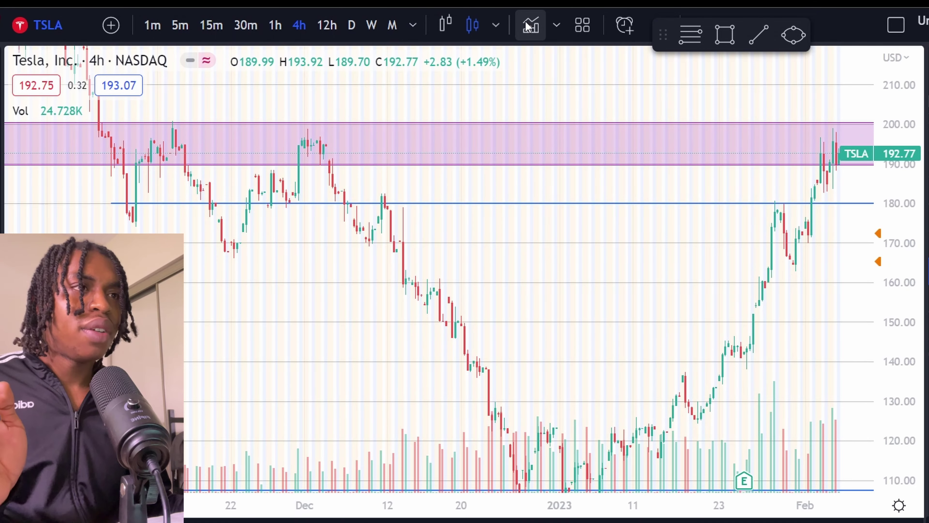
Add the Previous Day Week Highs & Lows indicator to the Tesla chart from the favourite scripts.
left_click(531, 24)
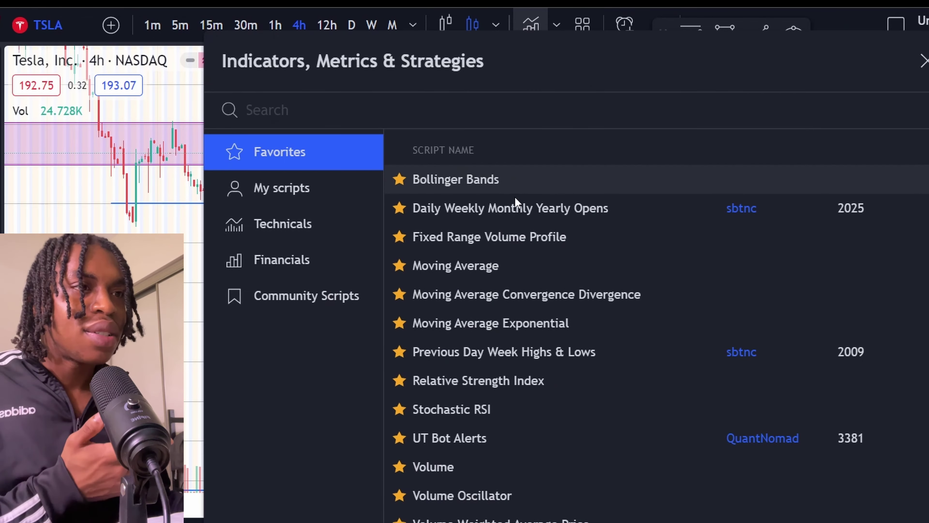
left_click(489, 354)
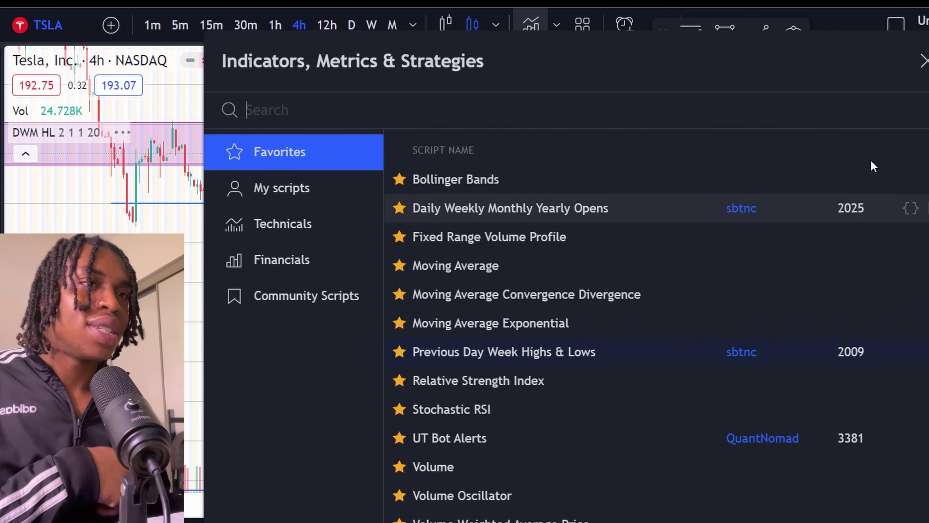
left_click(923, 61)
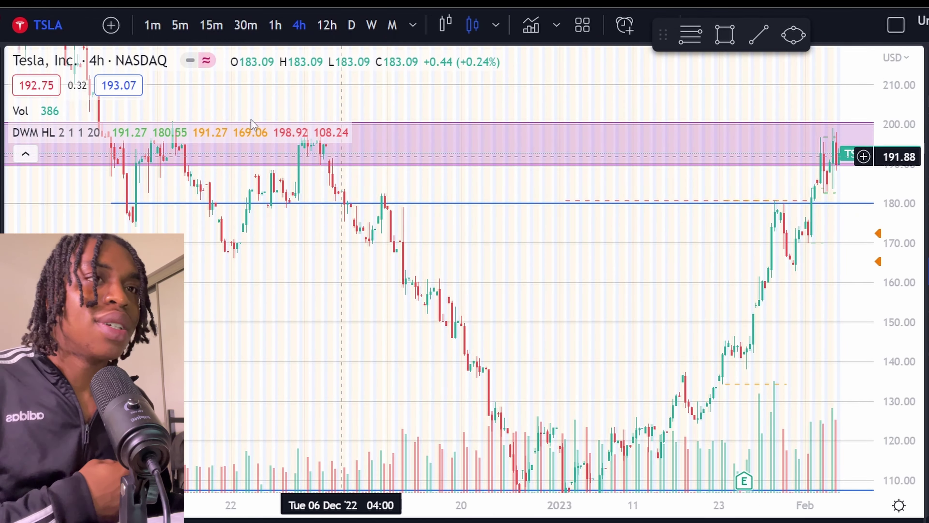
Set the daily highs and lows value of the DWM HL indicator to 500 and apply the settings.
mouse_move(69, 138)
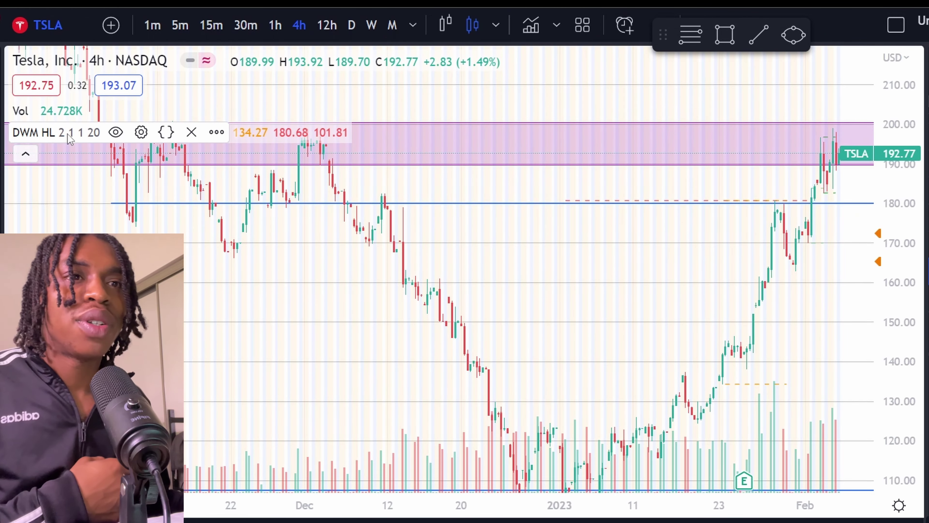
left_click(141, 132)
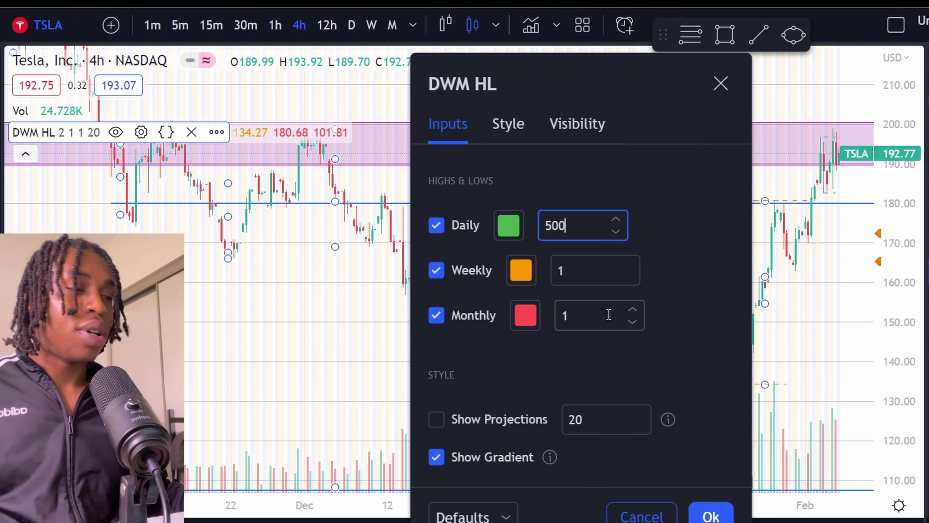
left_click(708, 516)
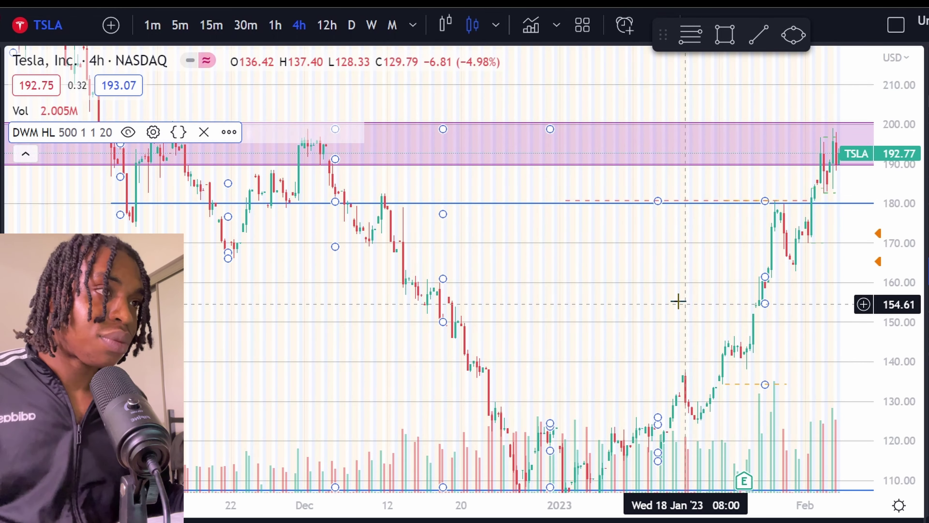
Examine how Tesla's 4-hour candles react to the indicator levels, the 180 line and the purple zone in late January and early February 2023.
left_click_drag(680, 301, 523, 300)
scroll(732, 268, "up", 5)
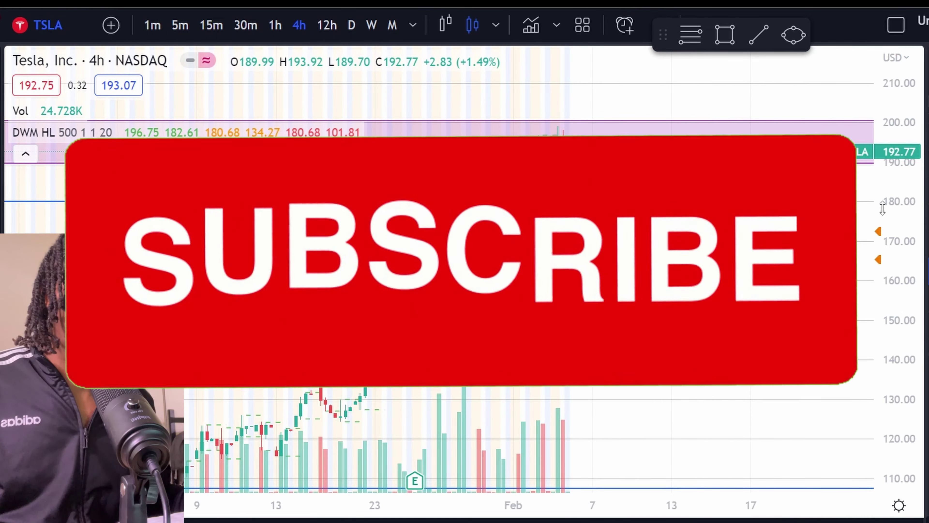
left_click_drag(883, 220, 883, 110)
left_click_drag(715, 244, 723, 311)
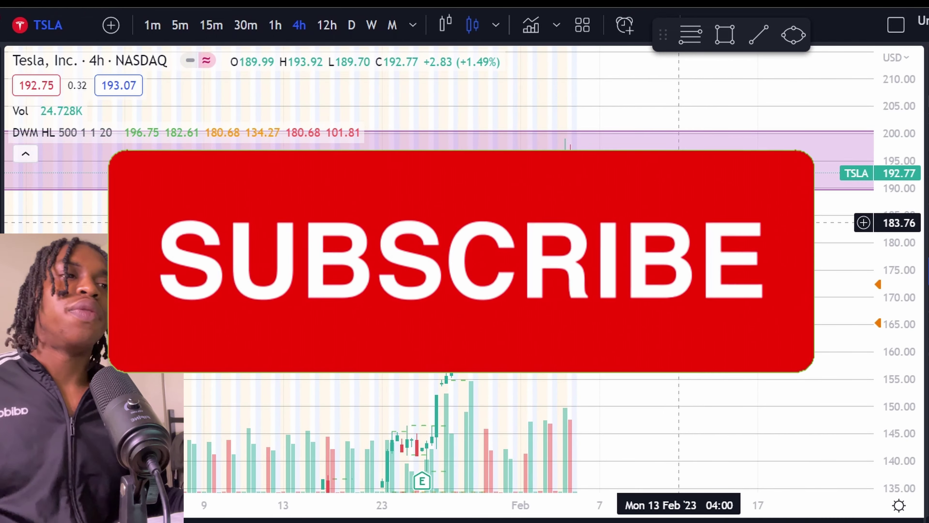
scroll(489, 210, "up", 3)
scroll(505, 292, "left", 5)
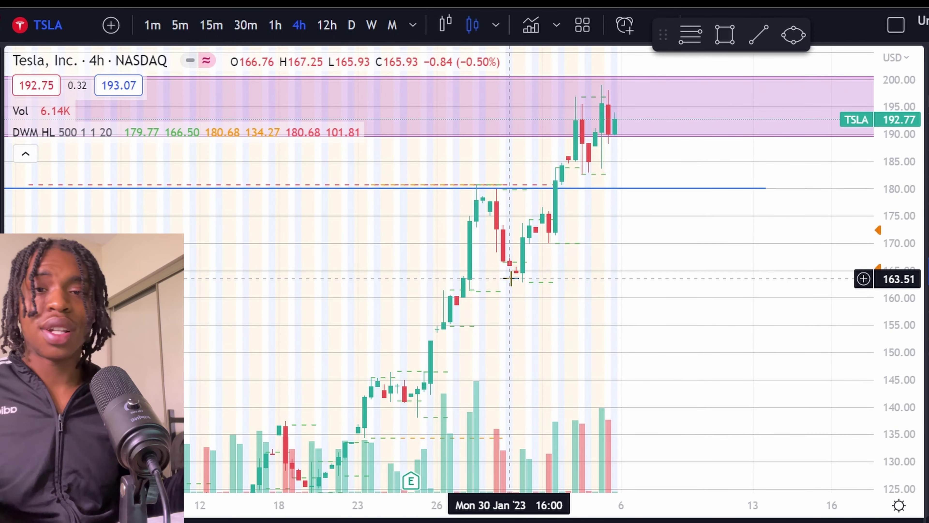
scroll(659, 240, "up", 3)
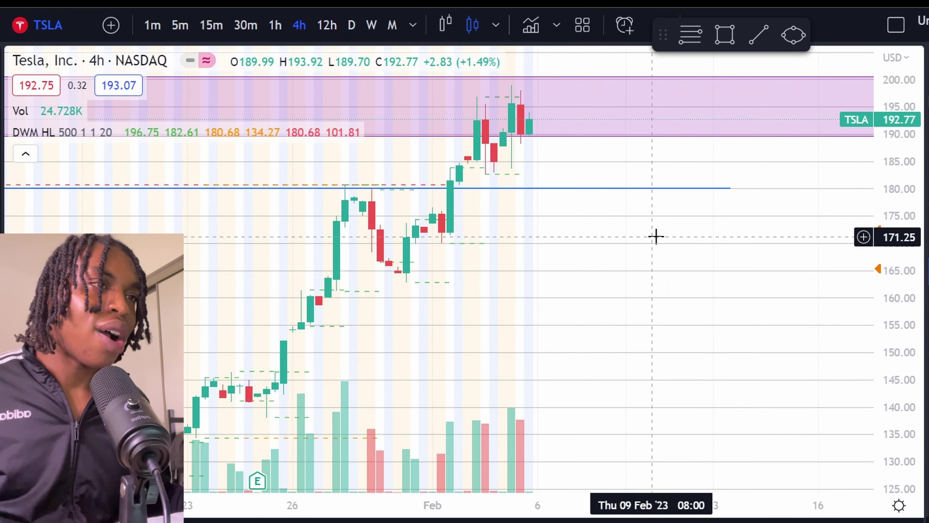
left_click_drag(659, 248, 716, 325)
scroll(371, 249, "down", 5)
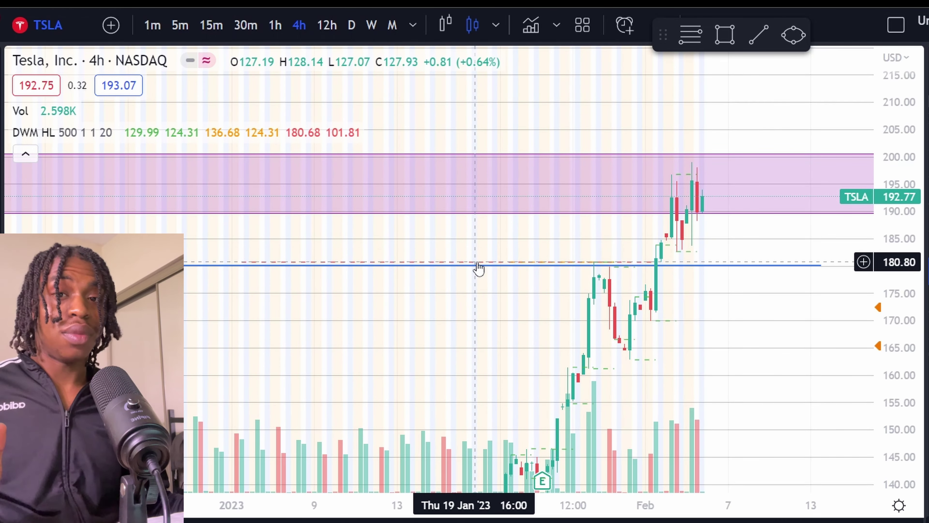
scroll(481, 269, "up", 2)
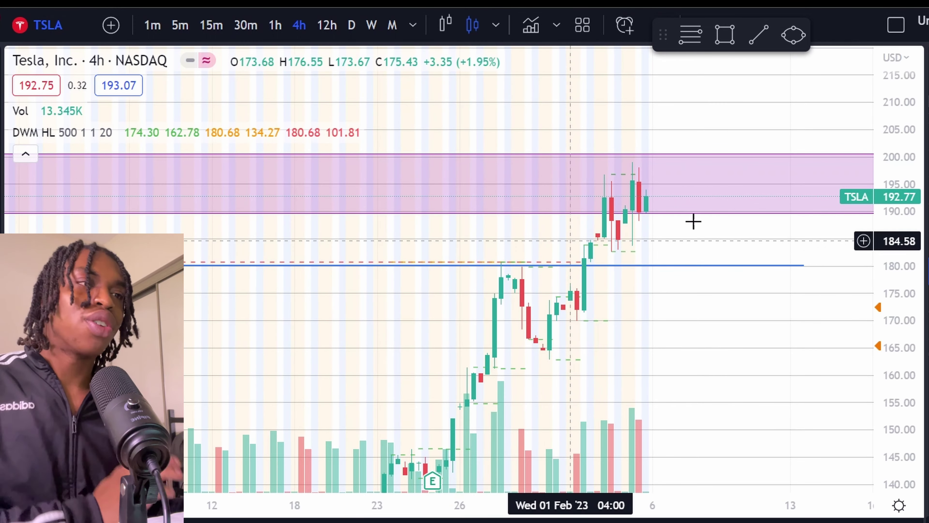
Switch the Tesla chart to the 1-hour timeframe and examine the candles around the previous-day levels, the 180 line and the zone.
left_click(275, 29)
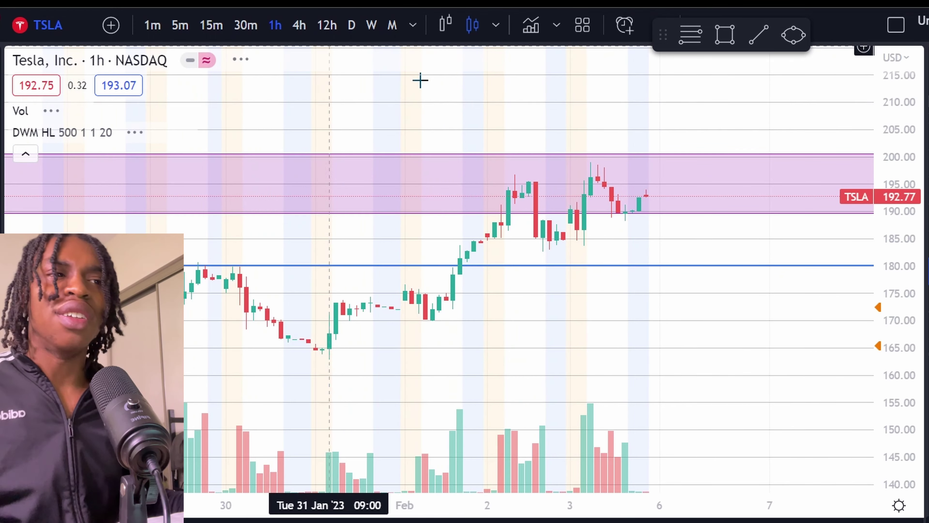
scroll(916, 221, "up", 2)
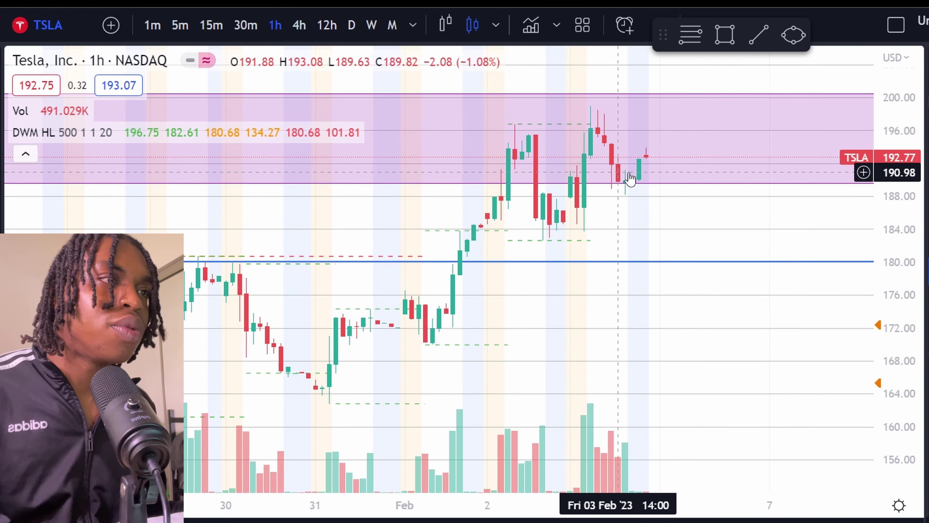
scroll(639, 227, "down", 4)
left_click_drag(686, 357, 718, 269)
scroll(577, 307, "up", 2)
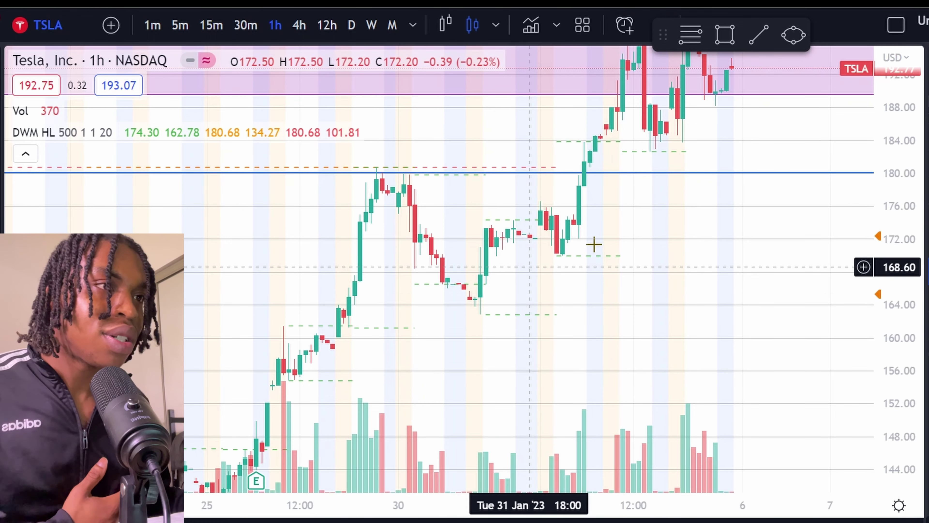
scroll(712, 199, "up", 5)
left_click_drag(724, 157, 700, 252)
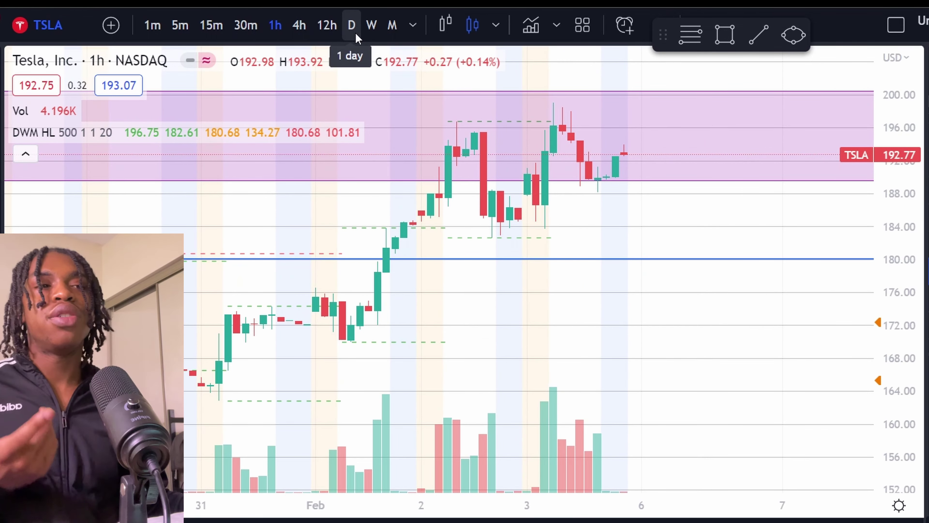
scroll(394, 97, "down", 3)
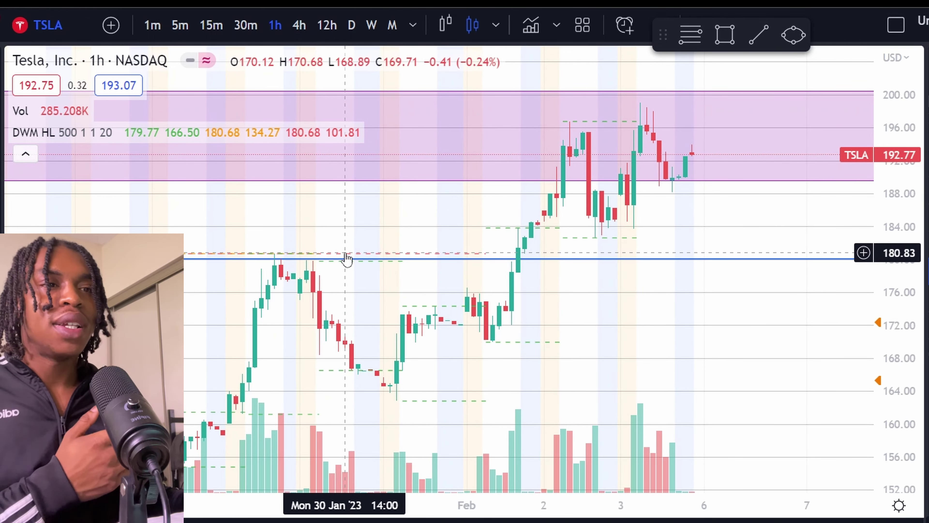
left_click_drag(469, 187, 518, 161)
mouse_move(424, 184)
left_mouse_down()
mouse_move(589, 175)
mouse_move(415, 199)
left_mouse_up()
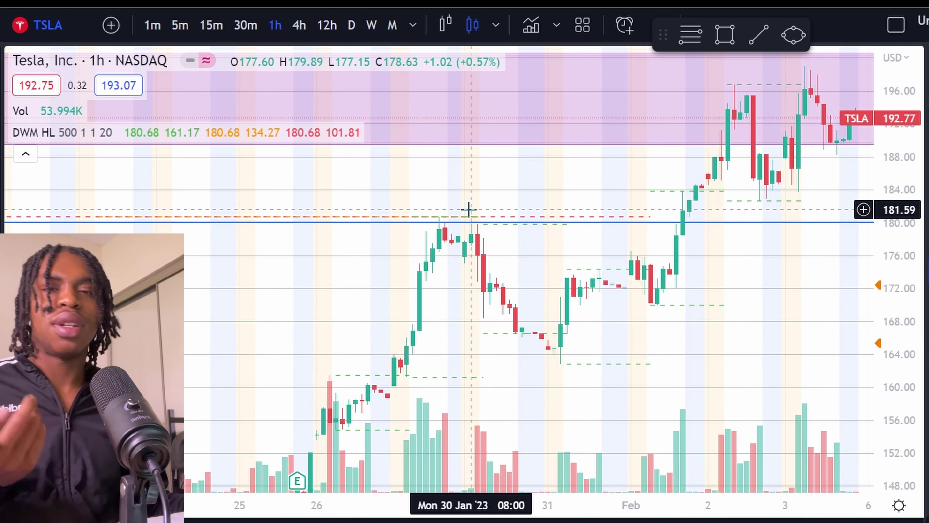
left_click_drag(567, 176, 469, 201)
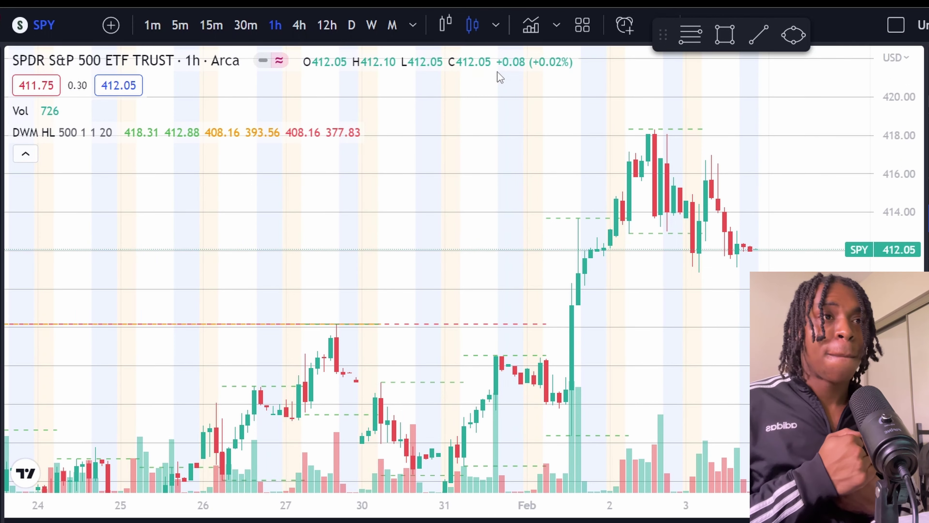
Show the SPY chart on the daily timeframe with price history back to May 2022.
left_click(352, 24)
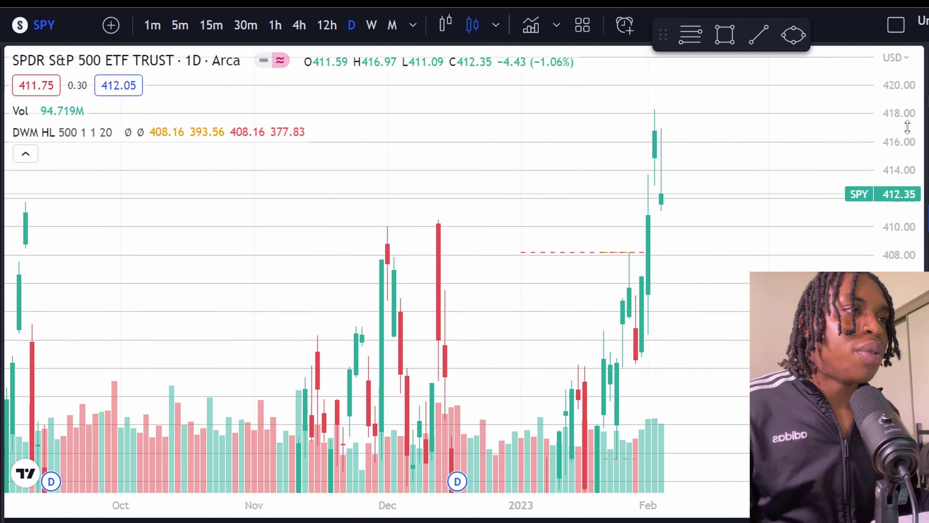
scroll(908, 127, "down", 10)
scroll(546, 162, "down", 3)
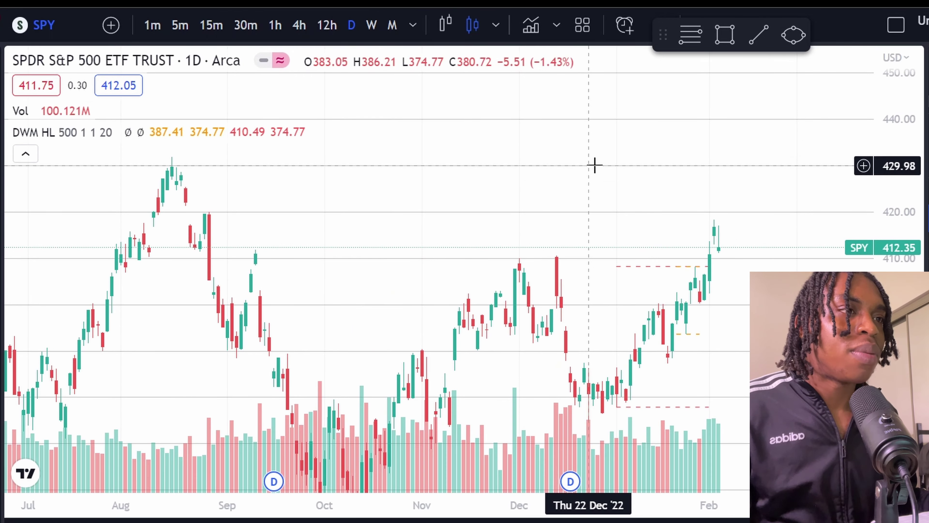
scroll(593, 172, "down", 4)
left_click_drag(590, 177, 585, 153)
scroll(581, 154, "up", 2)
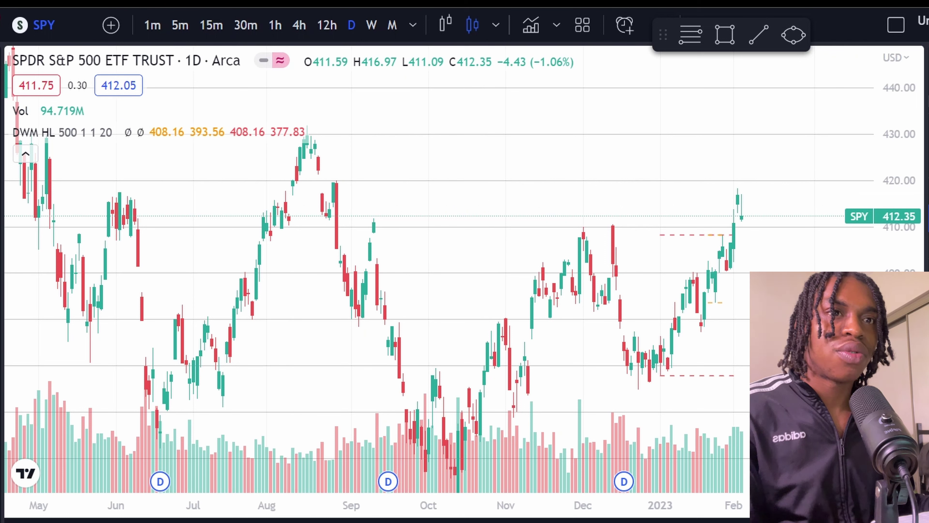
Draw one rectangle zone on the daily SPY chart from about 417.38 down to 410.60, from 10 May 2022 to past early February 2023.
left_click(725, 35)
left_click(60, 193)
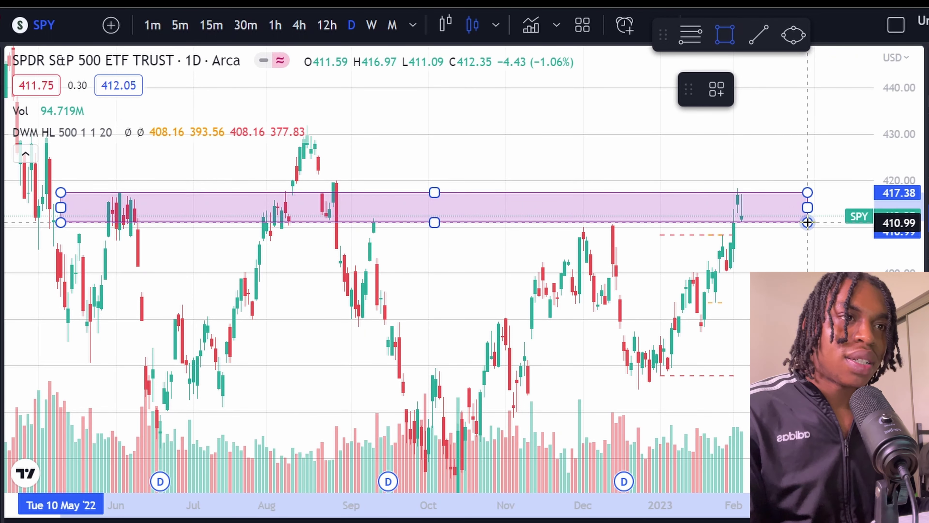
left_click(643, 159)
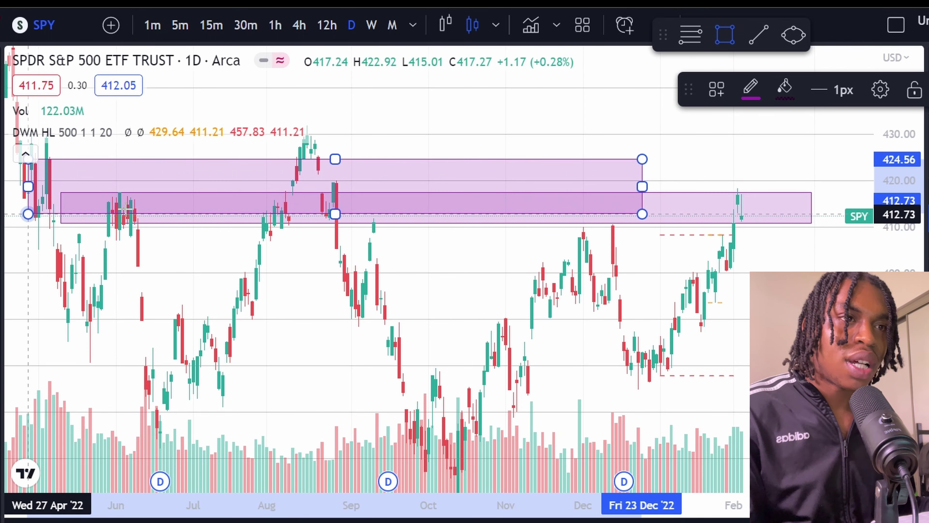
key("Delete")
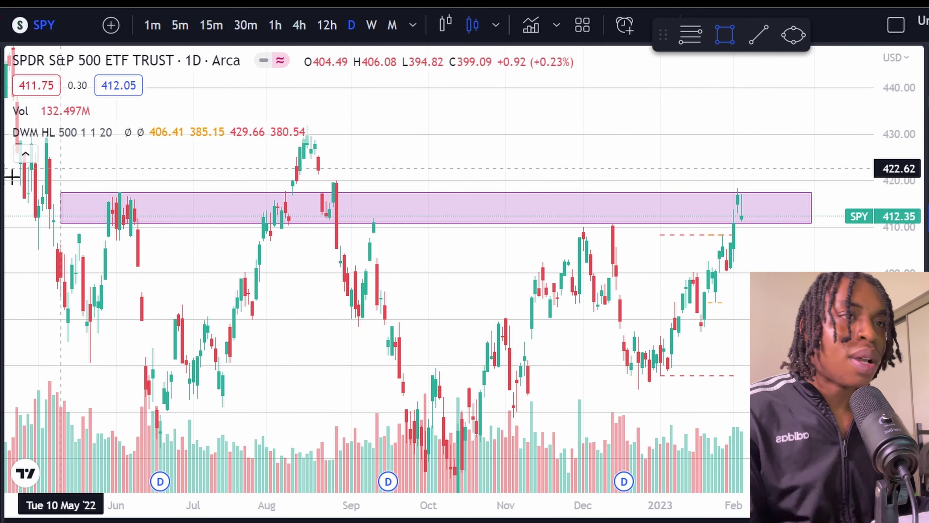
Extend the start of the SPY rectangle zone back to late April 2022.
left_click(60, 222)
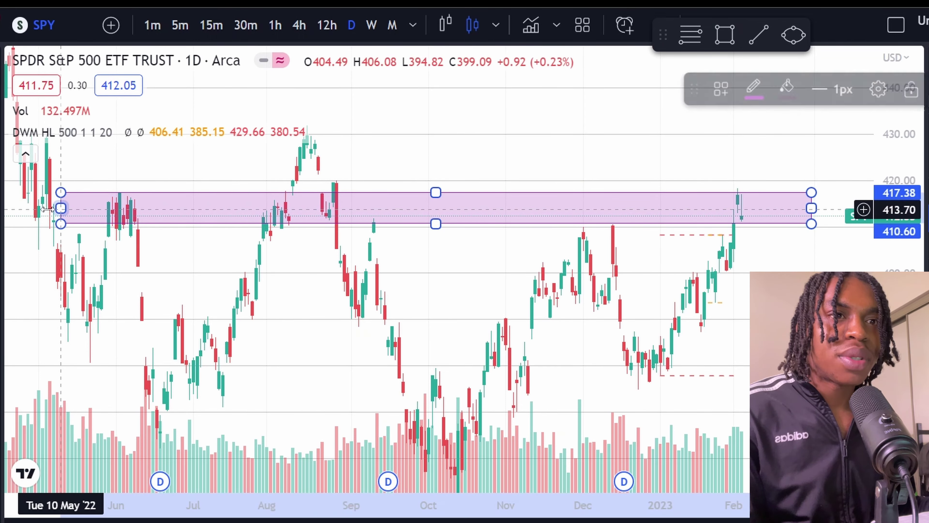
left_click_drag(60, 222, 21, 223)
left_click(126, 166)
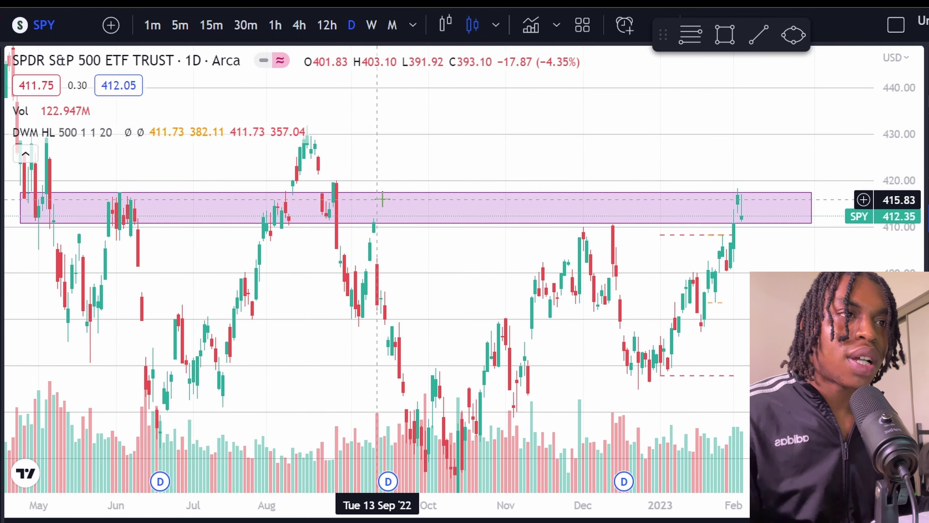
Raise the upper edge of the SPY rectangle zone to about 420, level with the late-August 2022 high.
left_click(415, 192)
left_click_drag(415, 192, 417, 180)
left_click(484, 155)
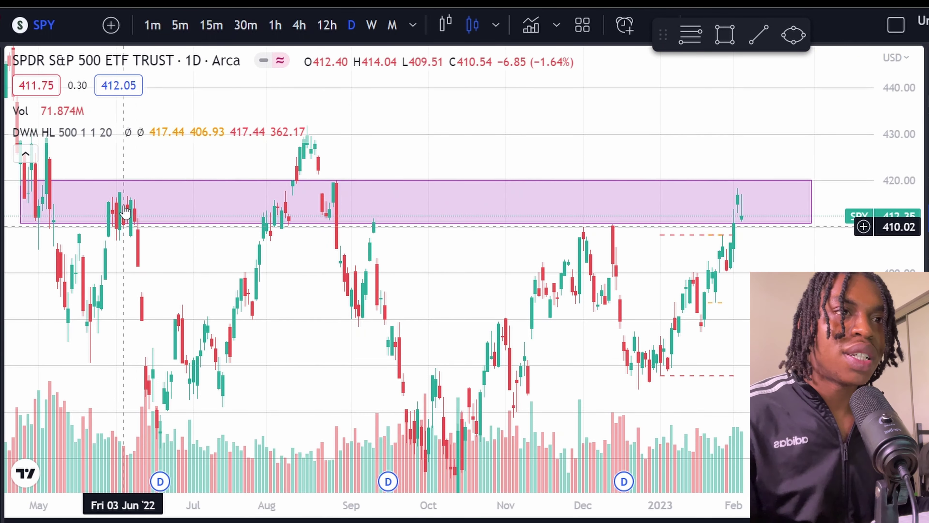
left_click(248, 181)
left_click(464, 271)
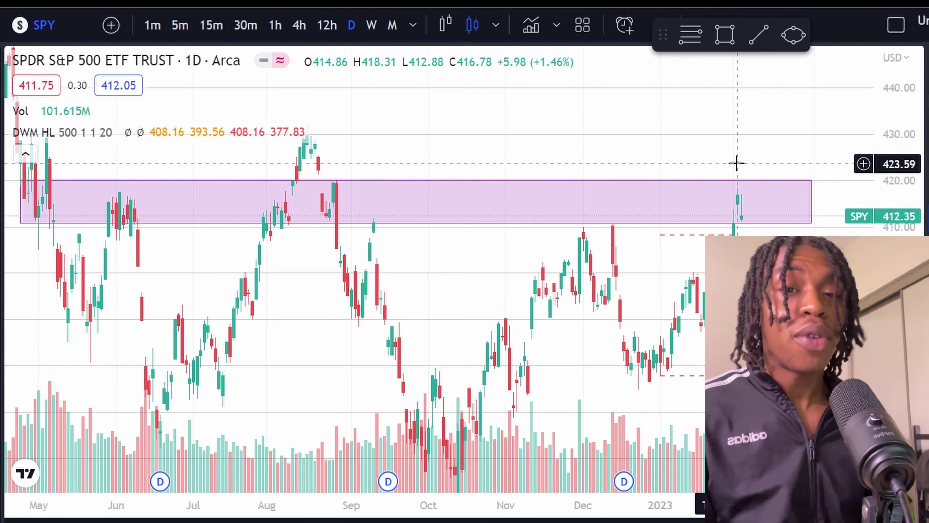
Switch the SPY chart to the 4-hour timeframe and examine price approaching the 410–420 zone from late December 2022 to early February 2023.
left_click_drag(666, 138, 605, 115)
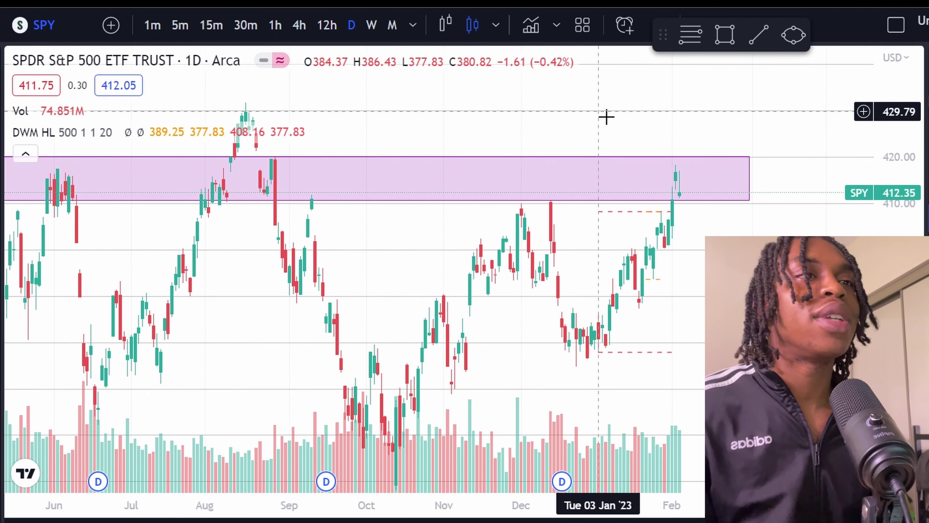
left_click(305, 28)
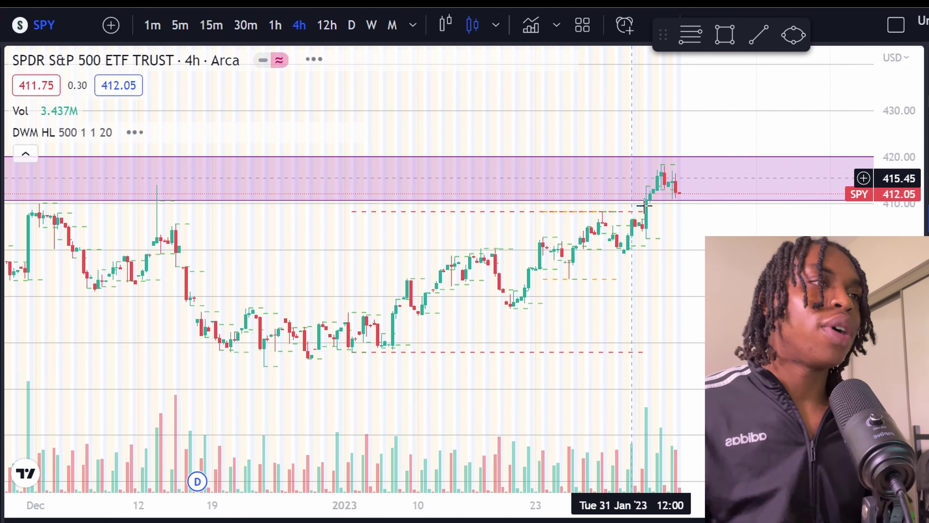
left_click_drag(887, 367, 887, 216)
scroll(704, 222, "up", 2)
left_click_drag(688, 218, 702, 269)
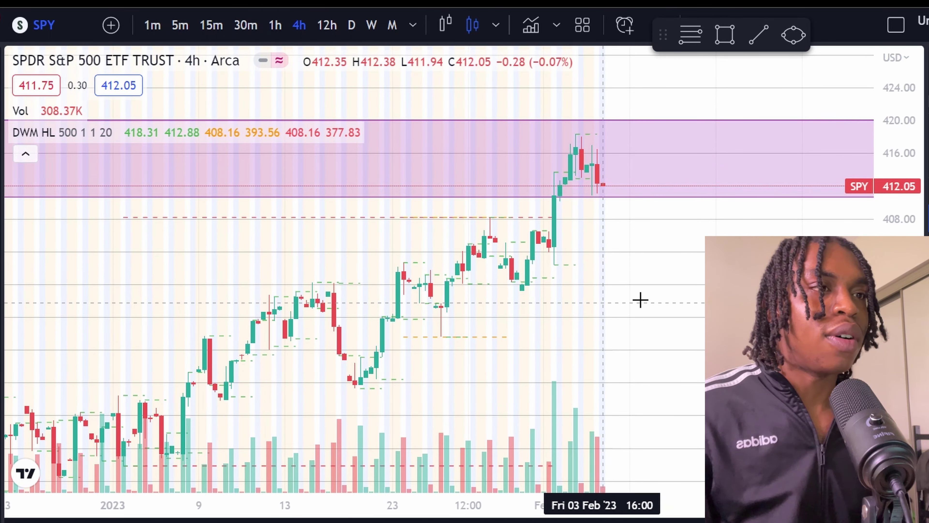
left_click_drag(641, 293, 634, 258)
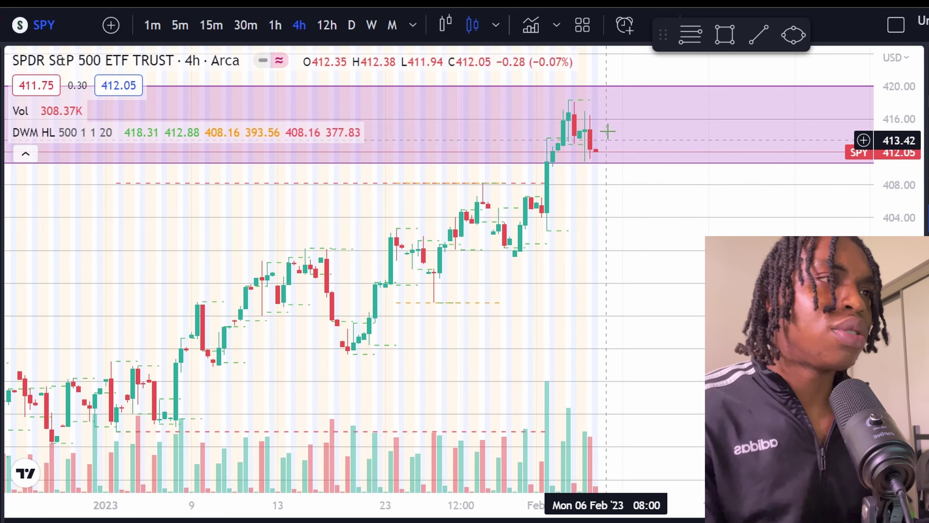
scroll(575, 266, "up", 3)
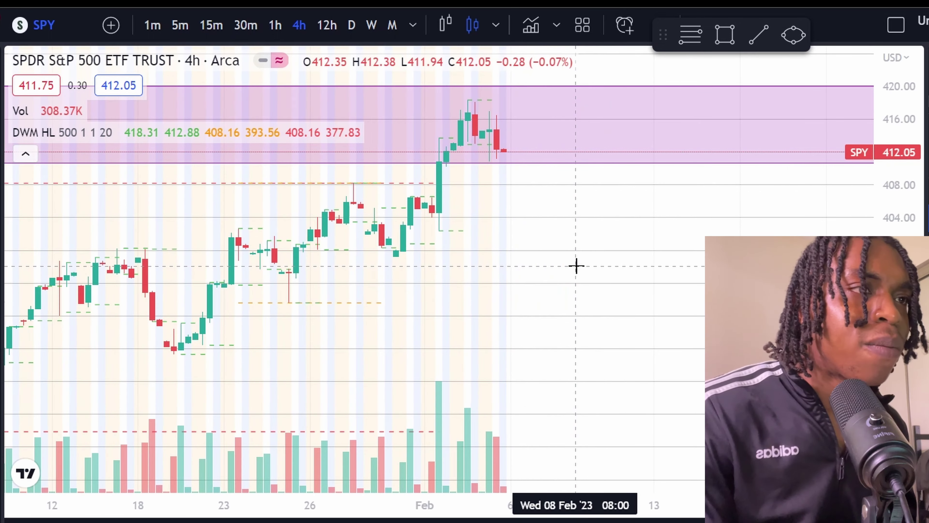
left_click_drag(582, 266, 655, 263)
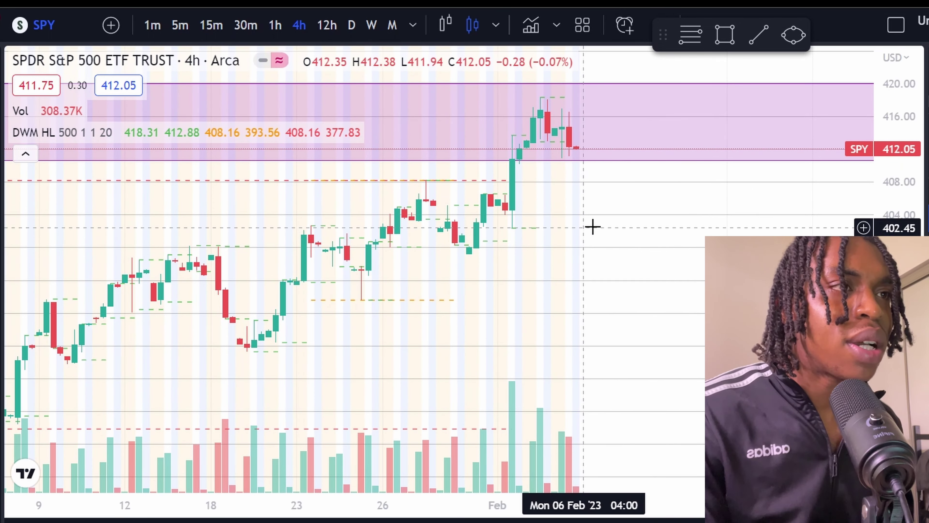
scroll(601, 224, "down", 2)
left_click_drag(656, 289, 723, 273)
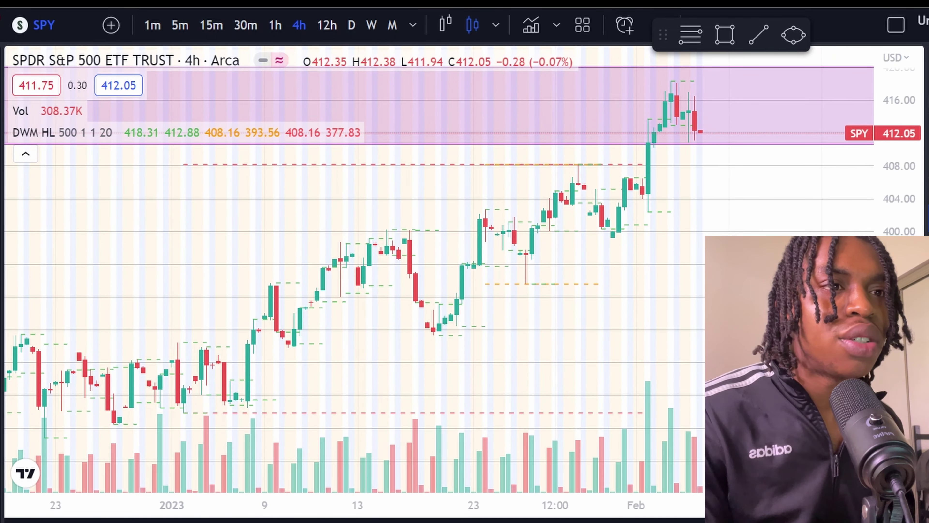
Draw a rising trend line on the 4-hour SPY chart from about 378 on 6 January 2023 to about 408 beyond the latest candle.
key("alt+t")
left_click(242, 413)
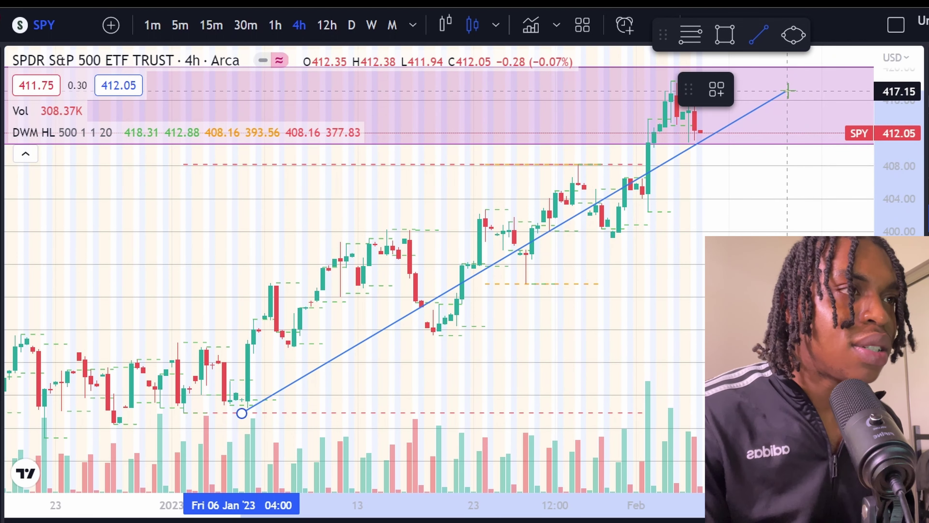
left_click(763, 162)
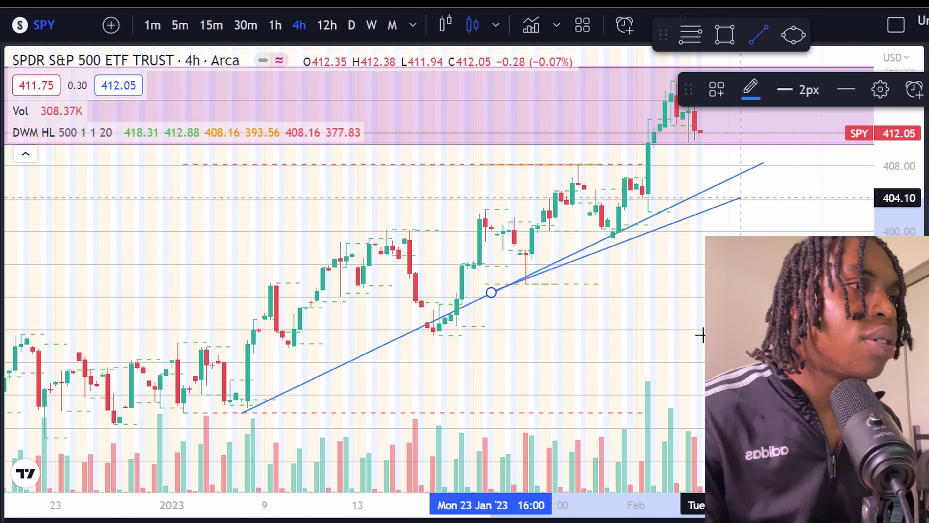
key("Escape")
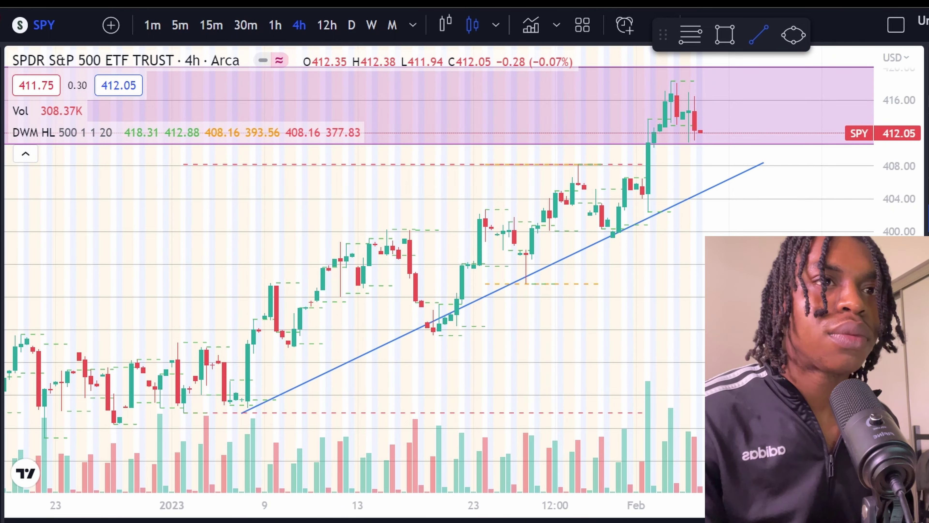
left_click(1, 68)
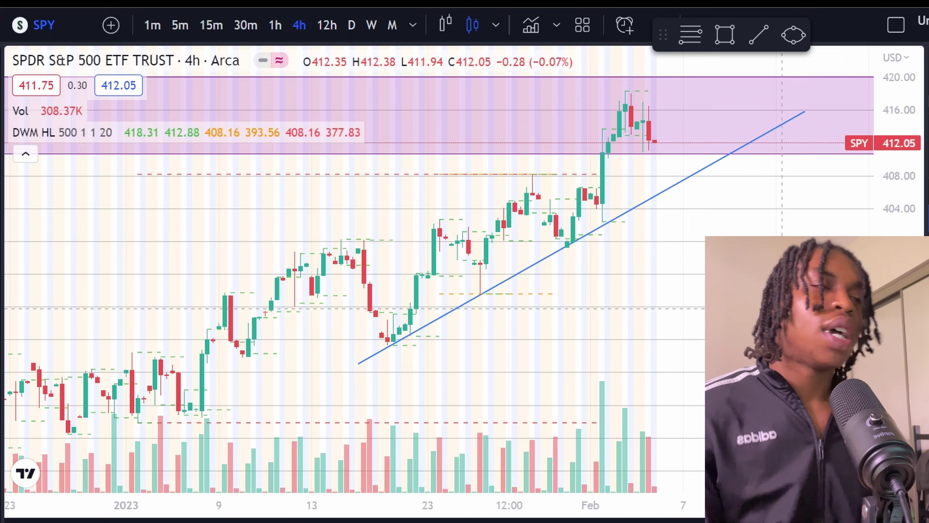
Realign the SPY trend line beneath the late-January swing lows, running from about 385 in mid-January to about 416 in February 2023.
left_click_drag(783, 309, 724, 330)
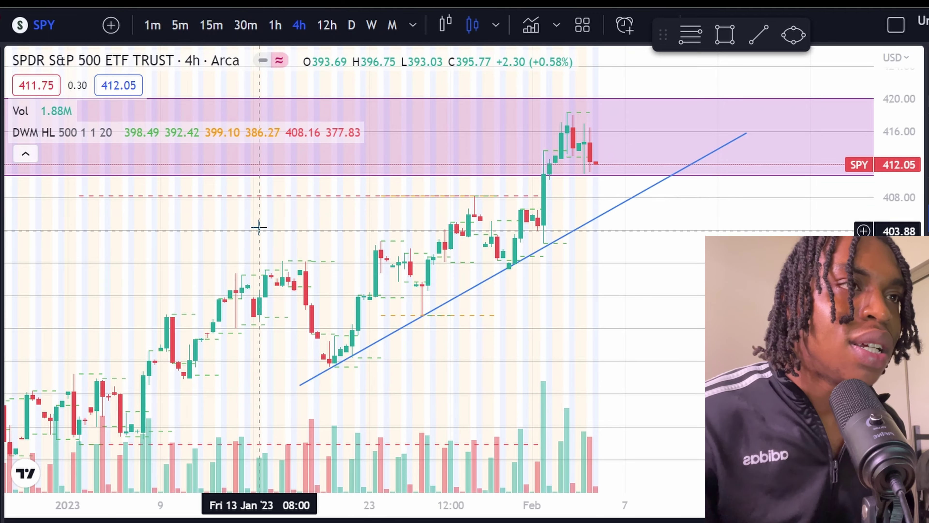
scroll(485, 227, "down", 3)
scroll(500, 202, "up", 2)
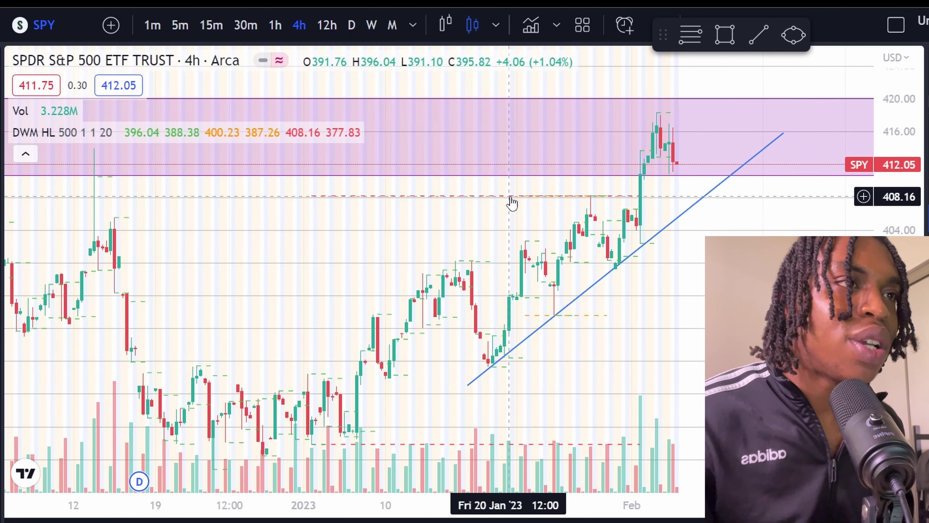
Review the daily, weekly and monthly highs-and-lows inputs in the DWM HL indicator's settings.
scroll(509, 203, "up", 1)
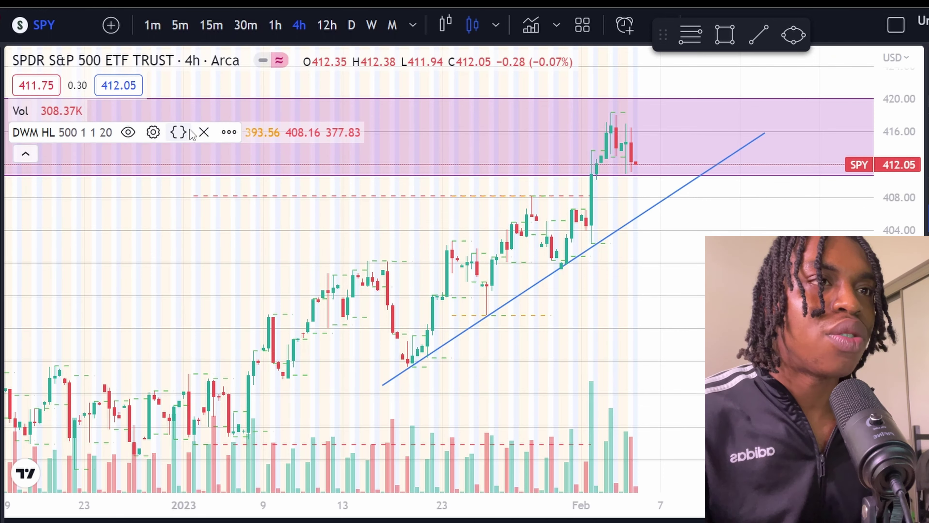
left_click(153, 132)
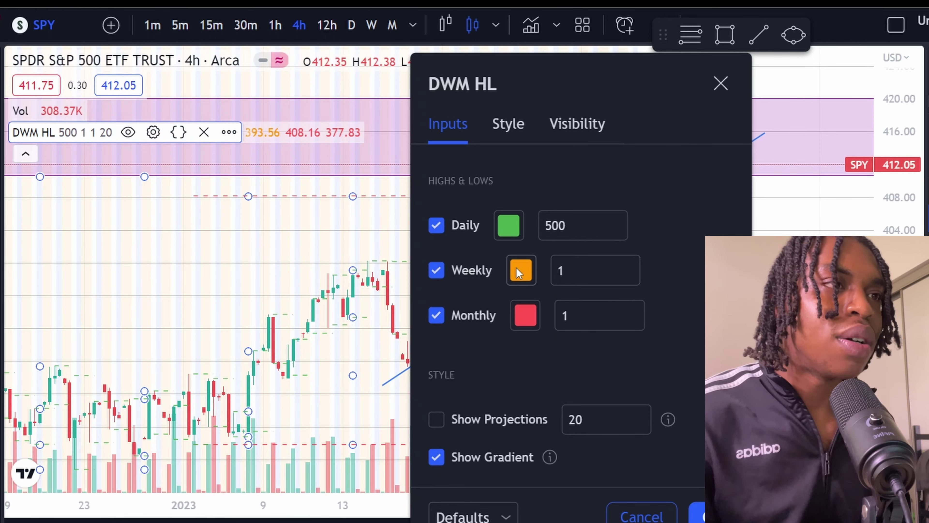
left_click(701, 517)
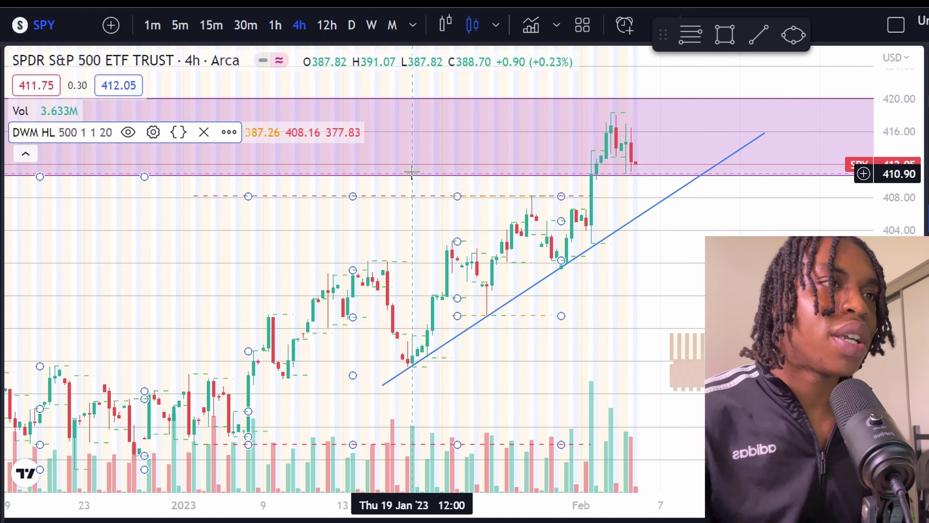
left_click(425, 205)
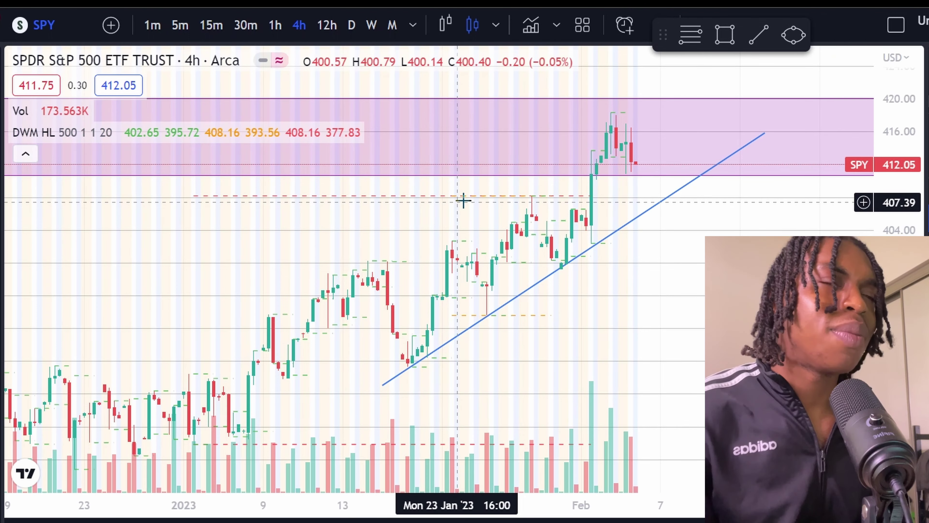
Examine 4-hour SPY price action from October 2022 to February 2023 against the 410–420 zone, the monthly high line and the rising trend line.
scroll(516, 209, "up", 2)
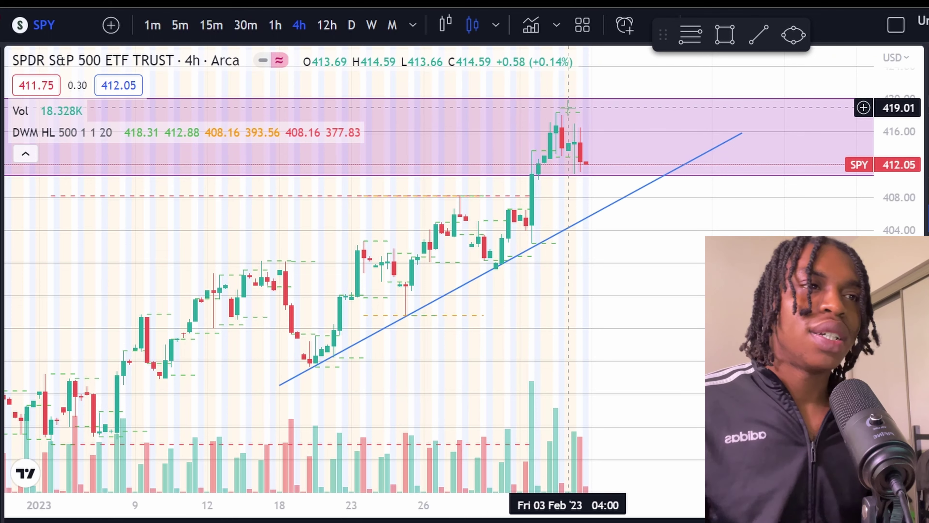
scroll(536, 202, "down", 5)
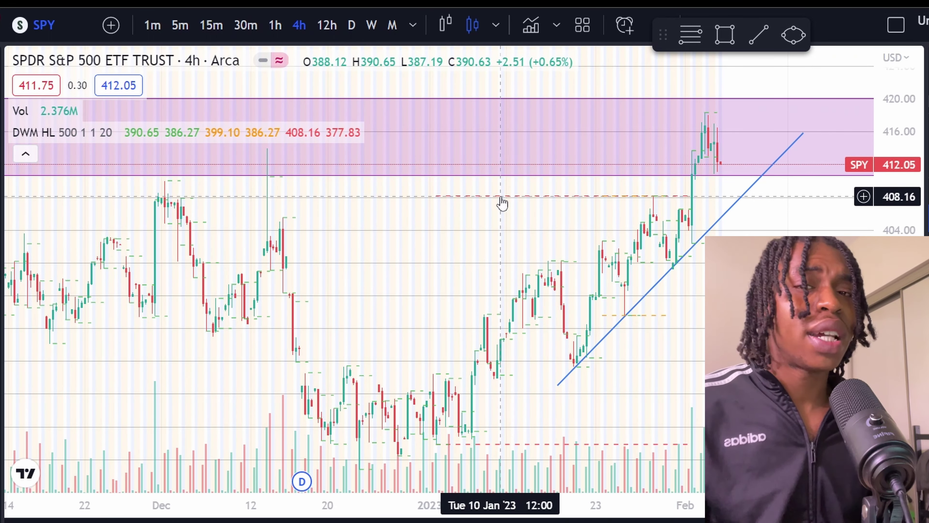
left_click_drag(394, 261, 506, 293)
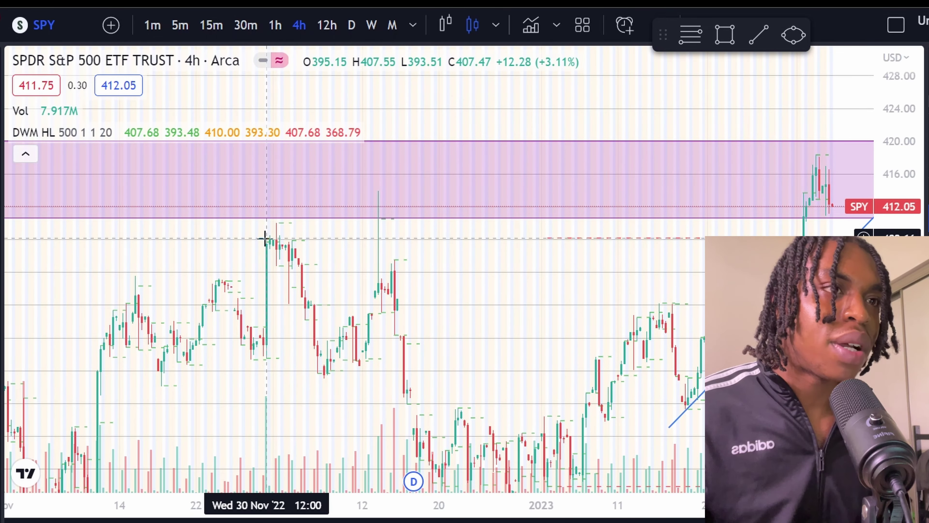
left_click_drag(505, 288, 114, 270)
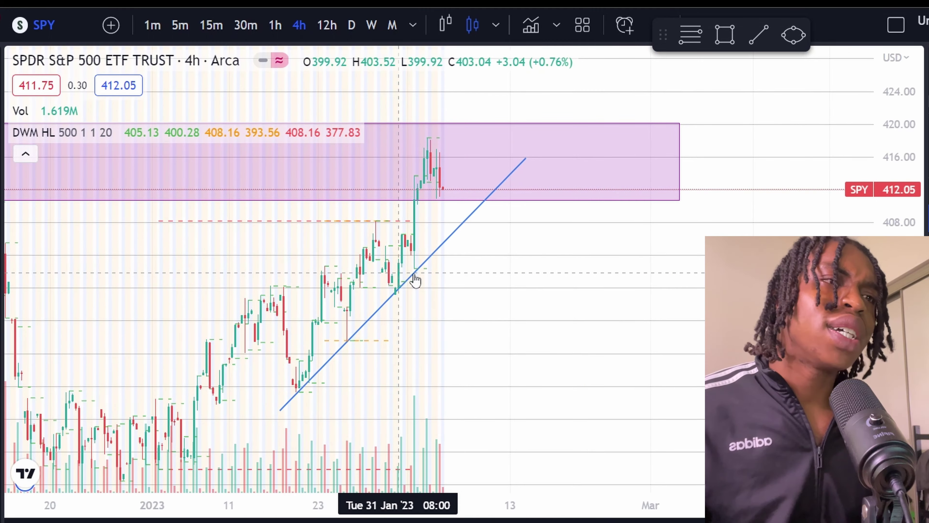
scroll(457, 296, "up", 2)
left_click_drag(458, 295, 649, 330)
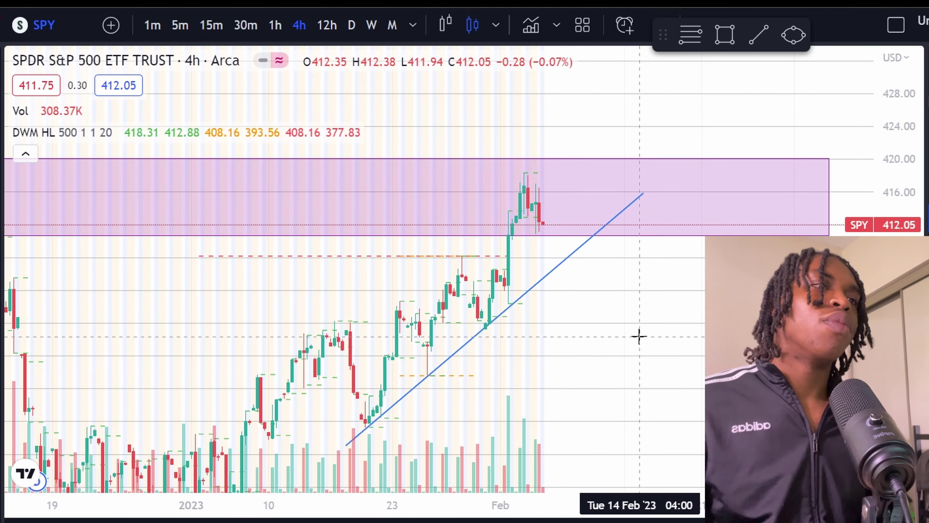
left_click_drag(510, 275, 544, 229)
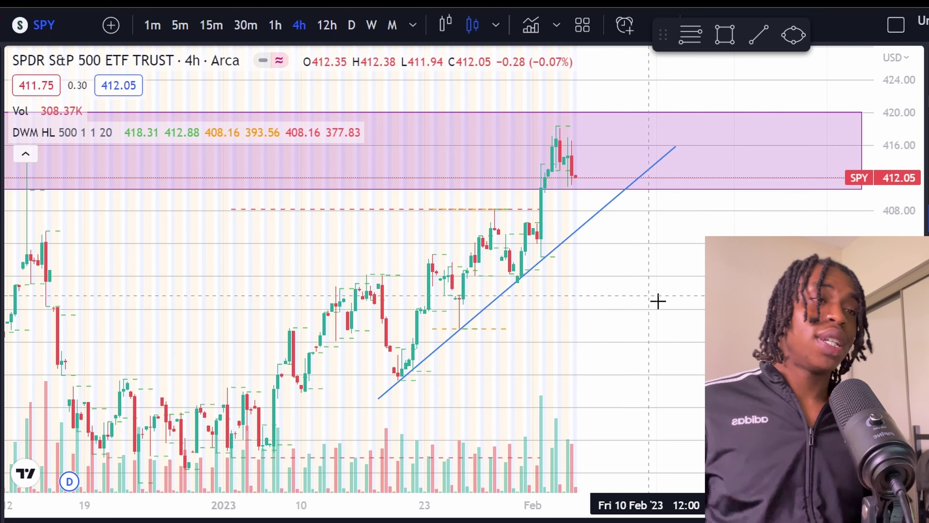
scroll(663, 331, "down", 6)
left_click_drag(695, 340, 686, 222)
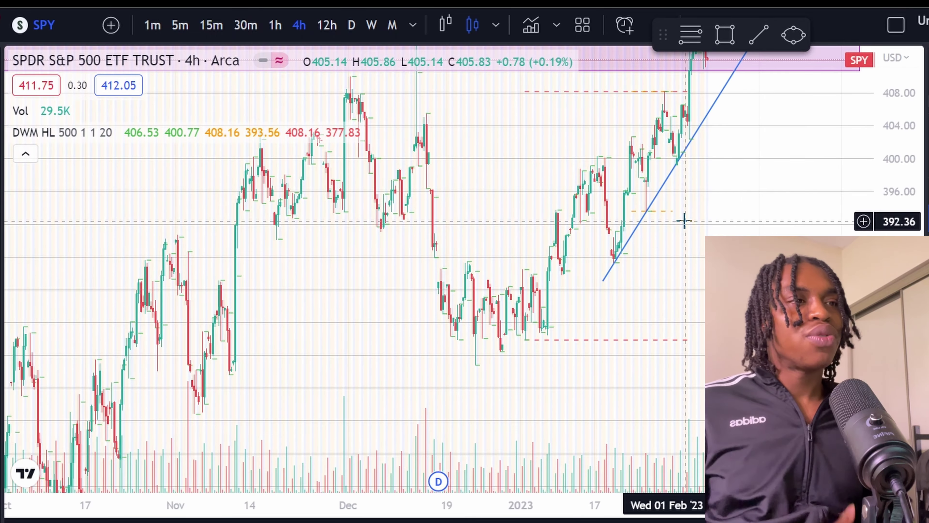
scroll(686, 264, "up", 4)
left_click_drag(686, 264, 718, 345)
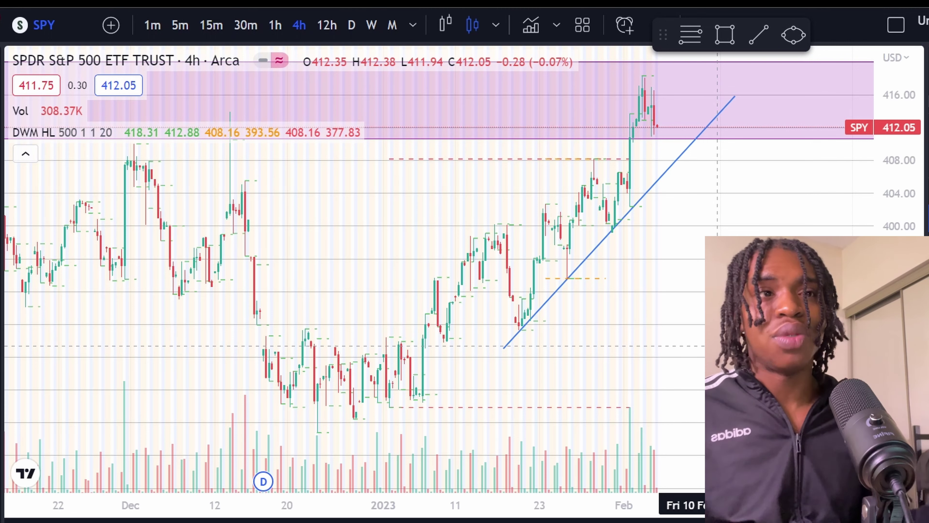
Compare the SPY zone and trend line on the daily and 4-hour charts, and switch to the 1-hour timeframe.
left_click(351, 25)
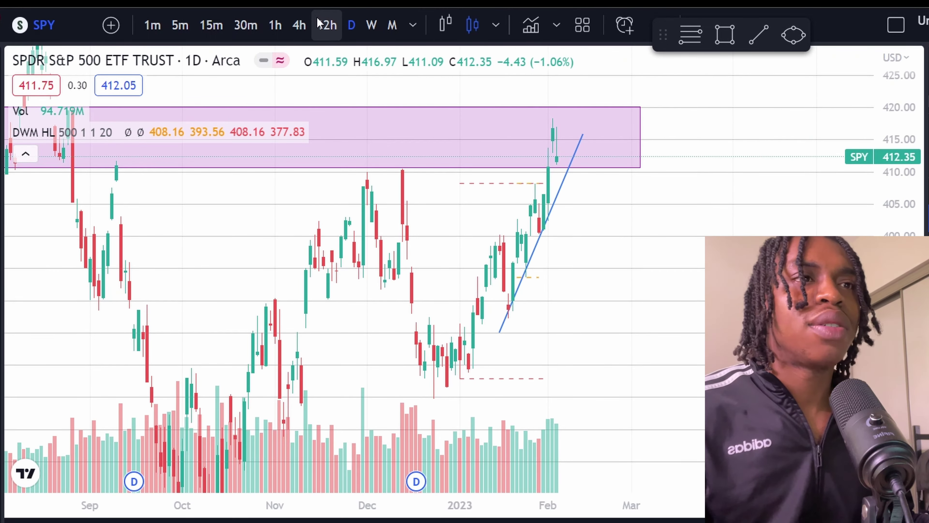
left_click(299, 25)
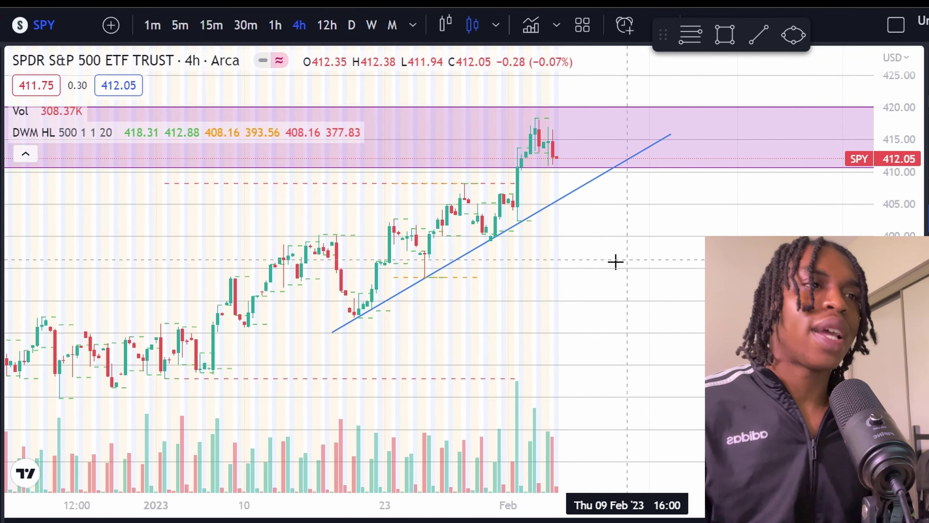
left_click(276, 25)
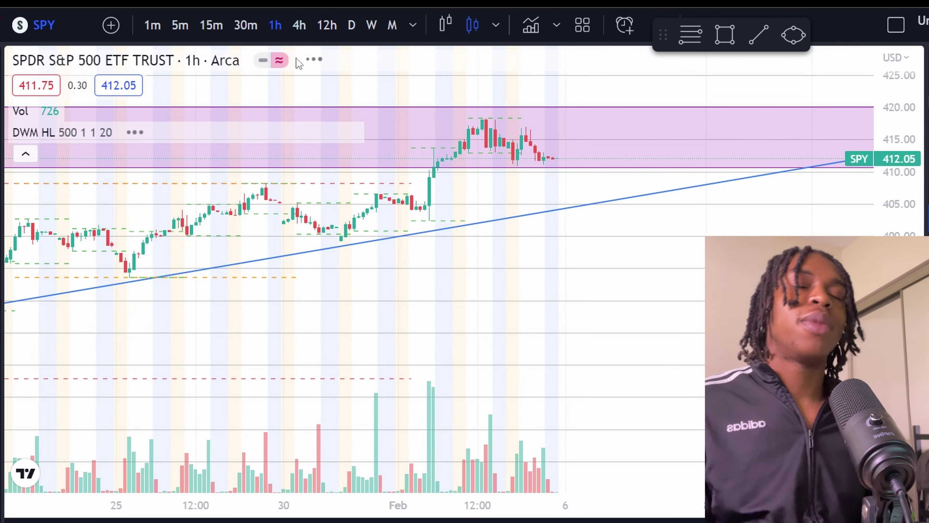